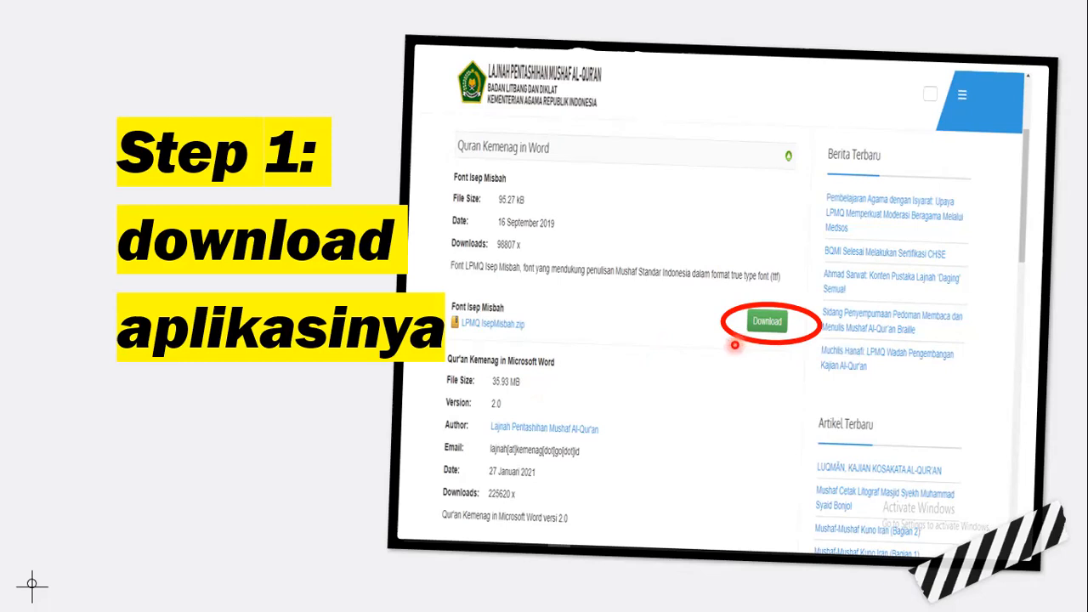
Advance the PowerPoint slideshow toward the 'Step 2: Install' slide
click(735, 345)
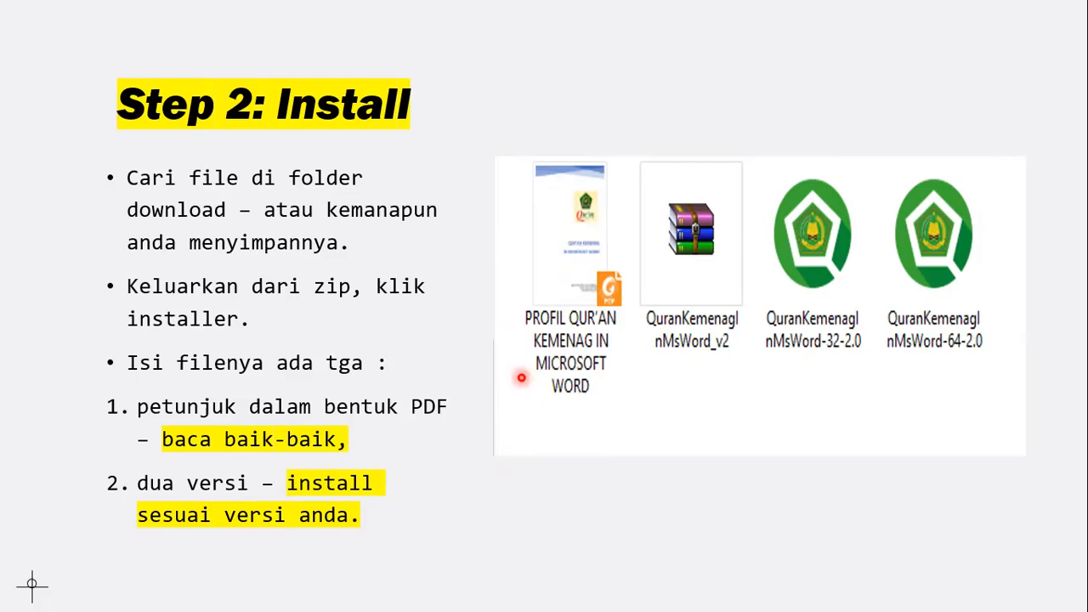
Advance past the Step 2 install slide to finish the slideshow
key(Right)
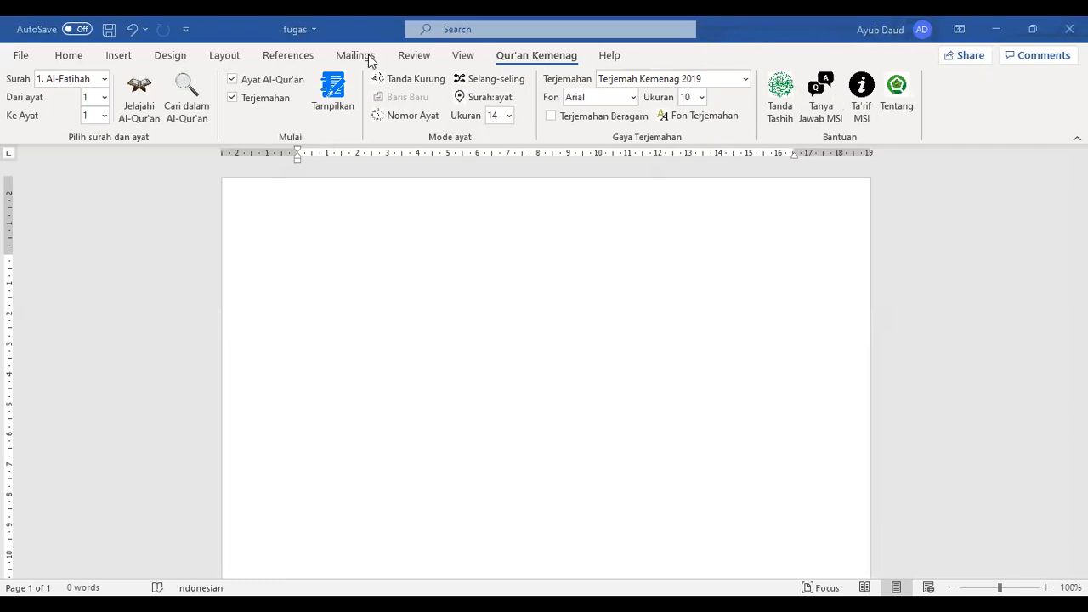
click(69, 57)
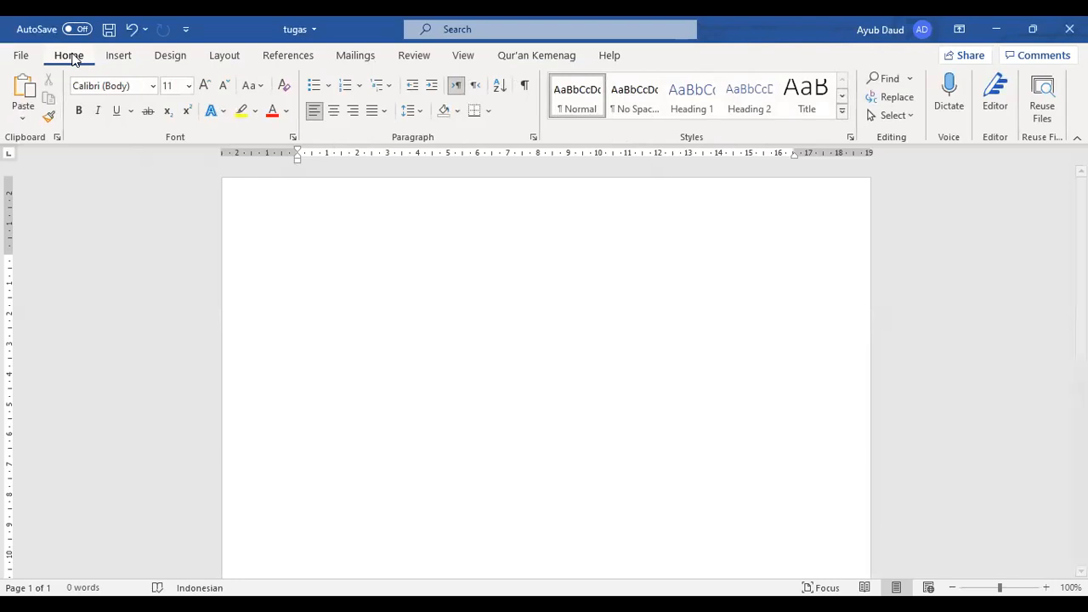
click(521, 62)
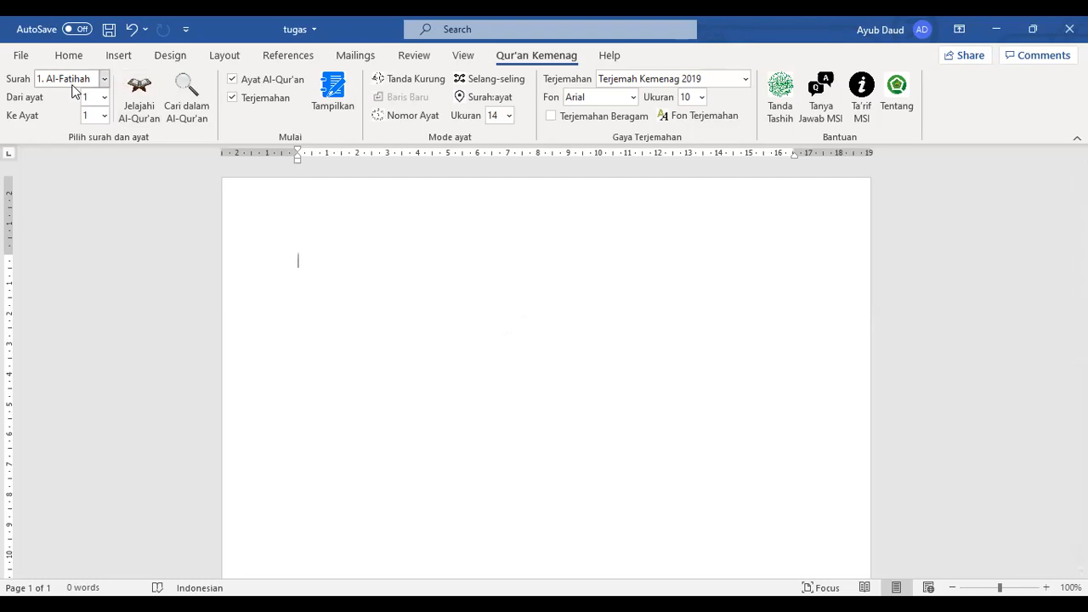
click(106, 79)
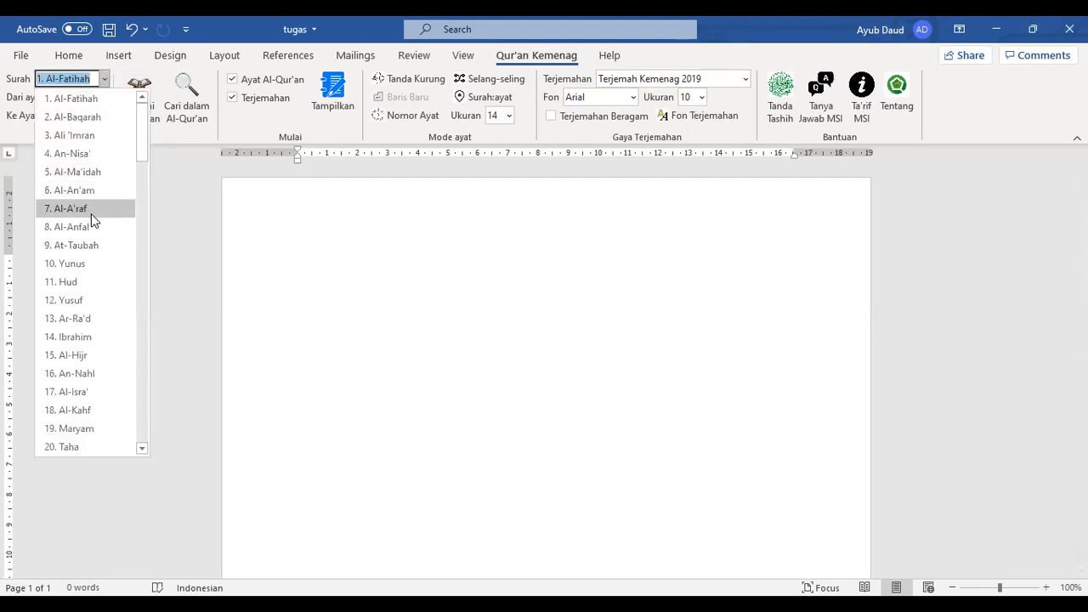
click(421, 40)
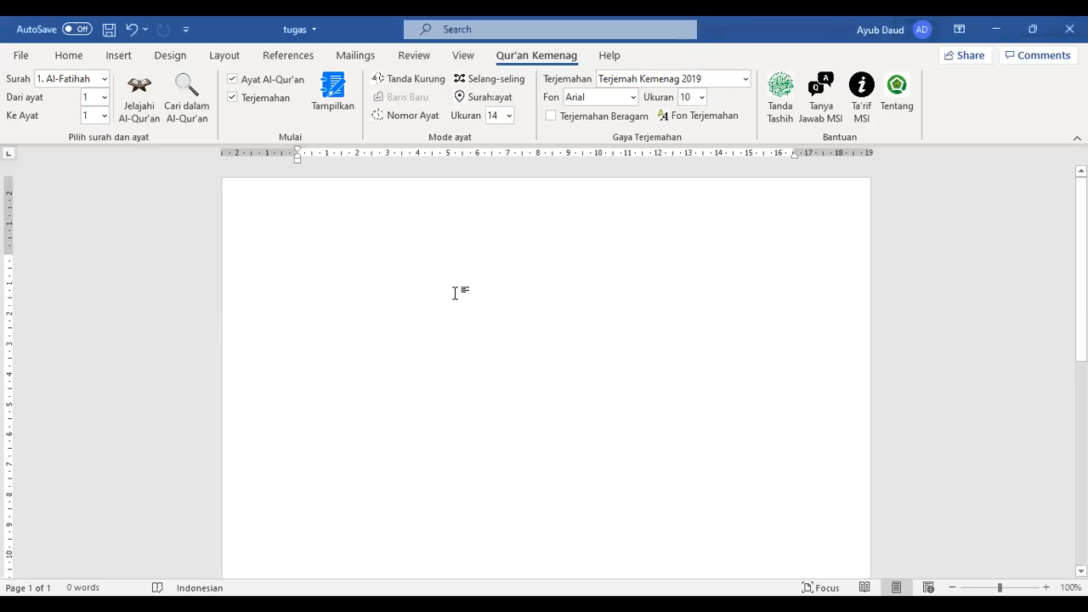
Type 'Sebagaimana disebutkan dalam al-Qur'an, al-Baqarah, ayat 200:', fixing typos, and start a new line
text(inse)
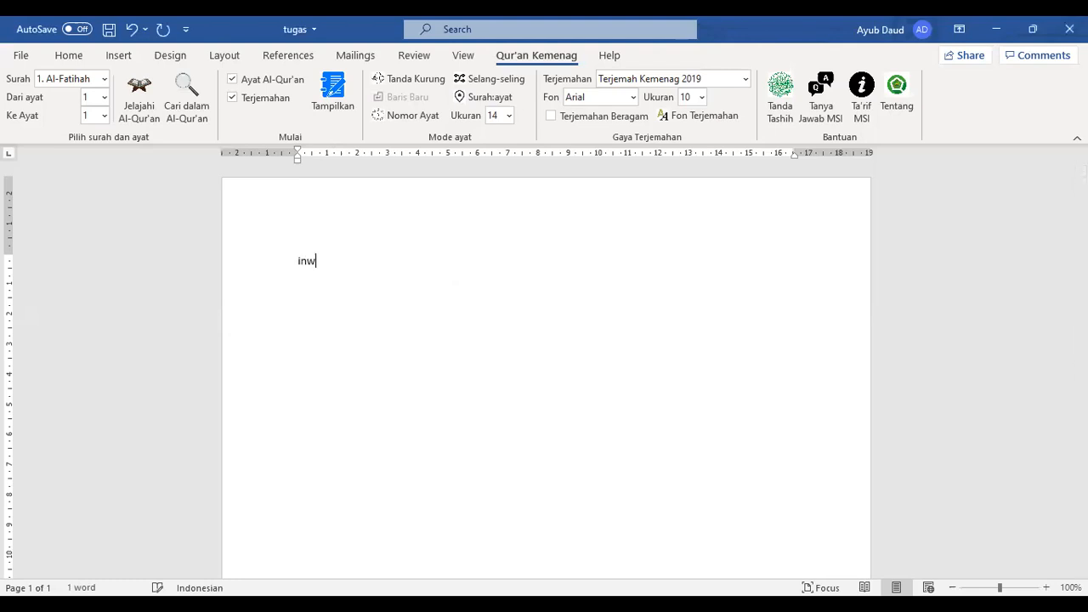
text(rt ayat Qyr'a)
key(BackSpace)
key(BackSpace)
key(BackSpace)
key(BackSpace)
text(ur'an.)
key(BackSpace)
key(BackSpace)
key(BackSpace)
key(BackSpace)
key(BackSpace)
key(BackSpace)
key(BackSpace)
key(BackSpace)
key(BackSpace)
key(BackSpace)
key(BackSpace)
key(BackSpace)
key(BackSpace)
key(BackSpace)
key(BackSpace)
key(BackSpace)
key(BackSpace)
text(Sebagaimana disesu)
key(BackSpace)
key(BackSpace)
text(butkan dalam fri)
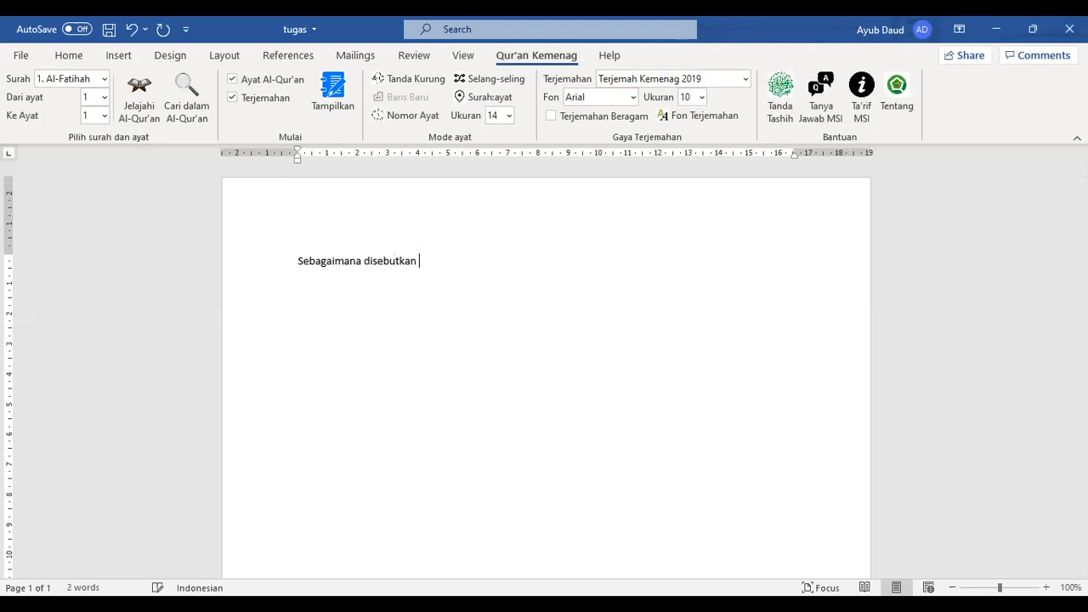
key(BackSpace)
key(BackSpace)
key(BackSpace)
text(al-Qur'an, al-)
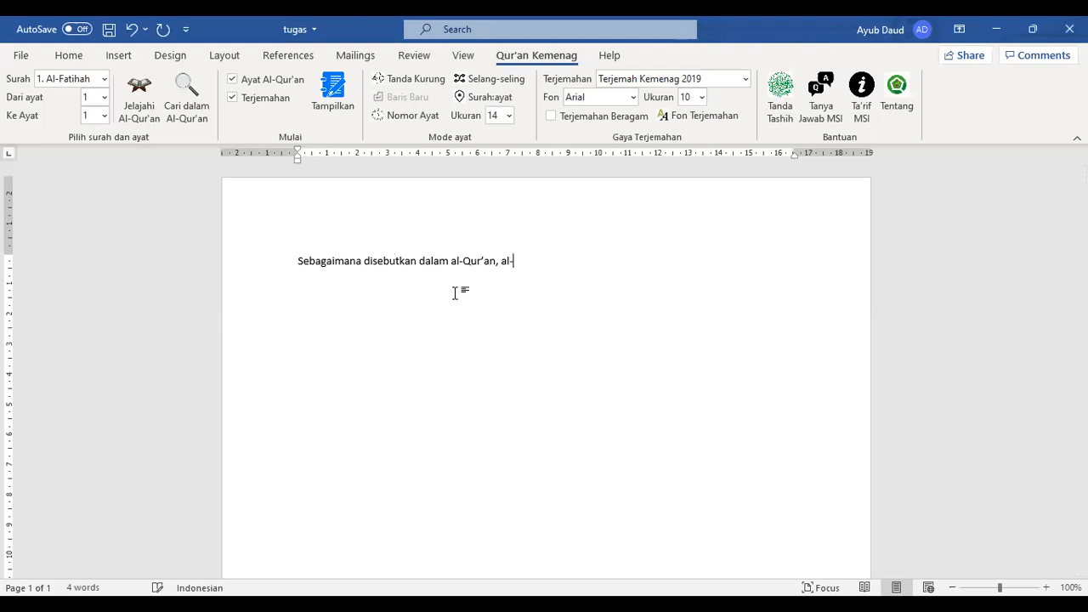
text(Baqarah, ayat )
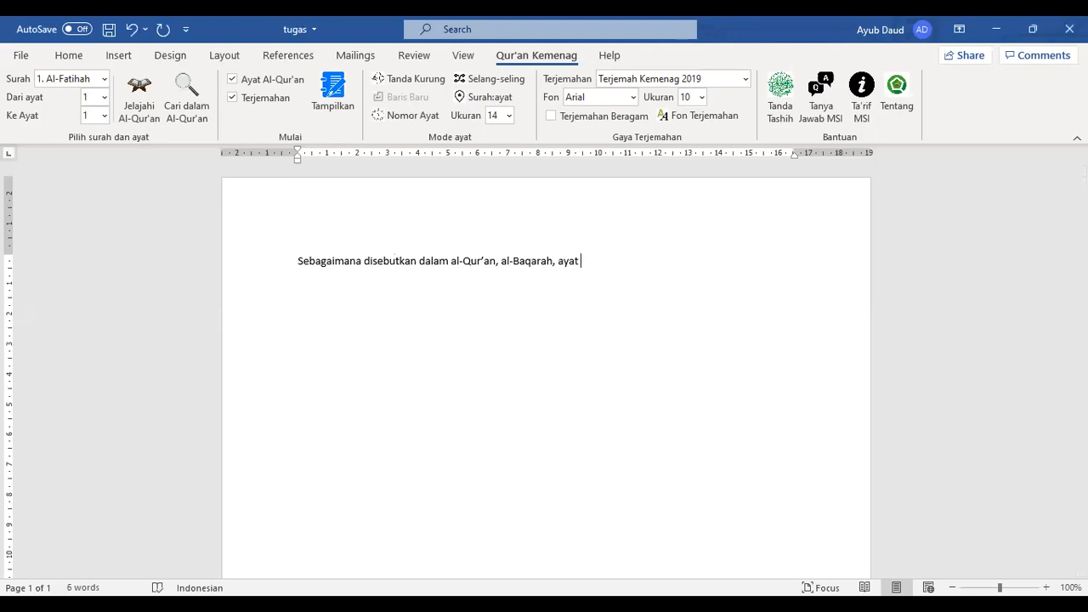
text(200:)
key(Return)
In Qur'an Kemenag, choose surah 2. Al-Baqarah starting from verse 200
click(102, 80)
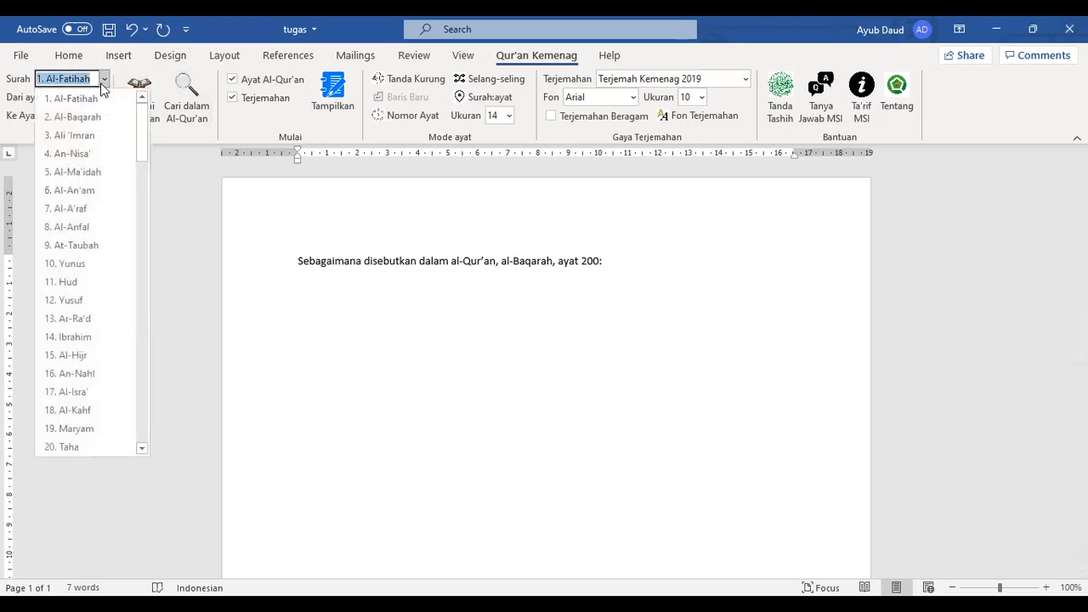
click(88, 126)
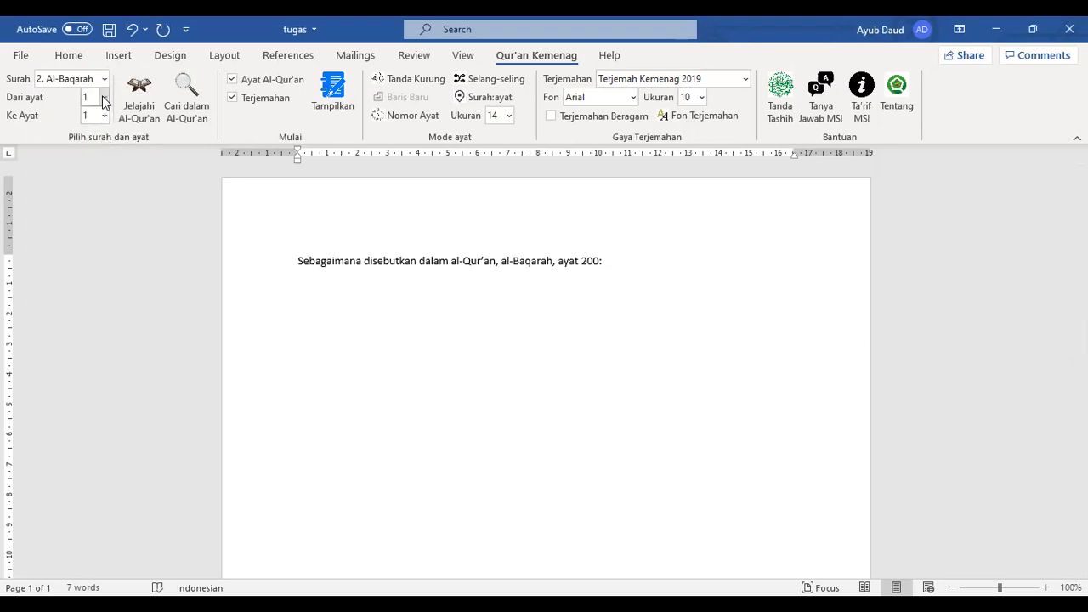
click(104, 97)
scroll(102, 263, down, 20)
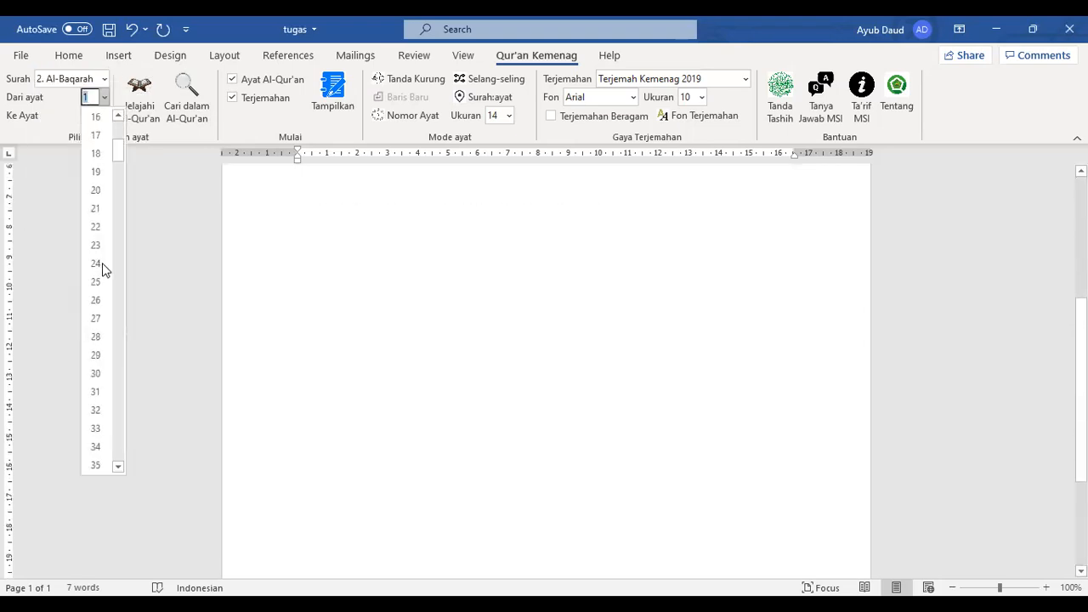
scroll(103, 270, down, 20)
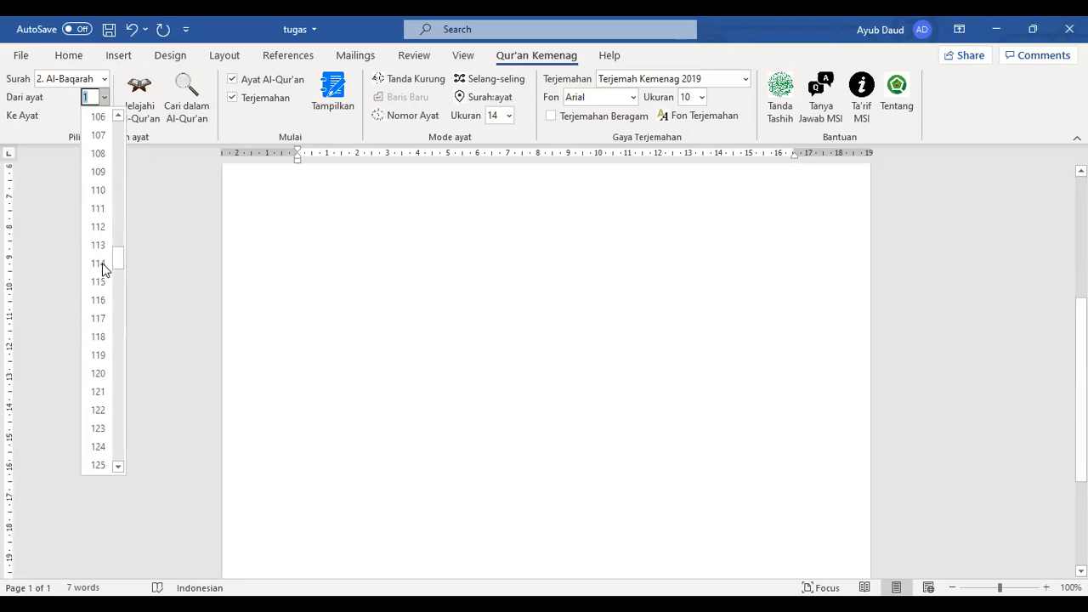
scroll(102, 262, down, 12)
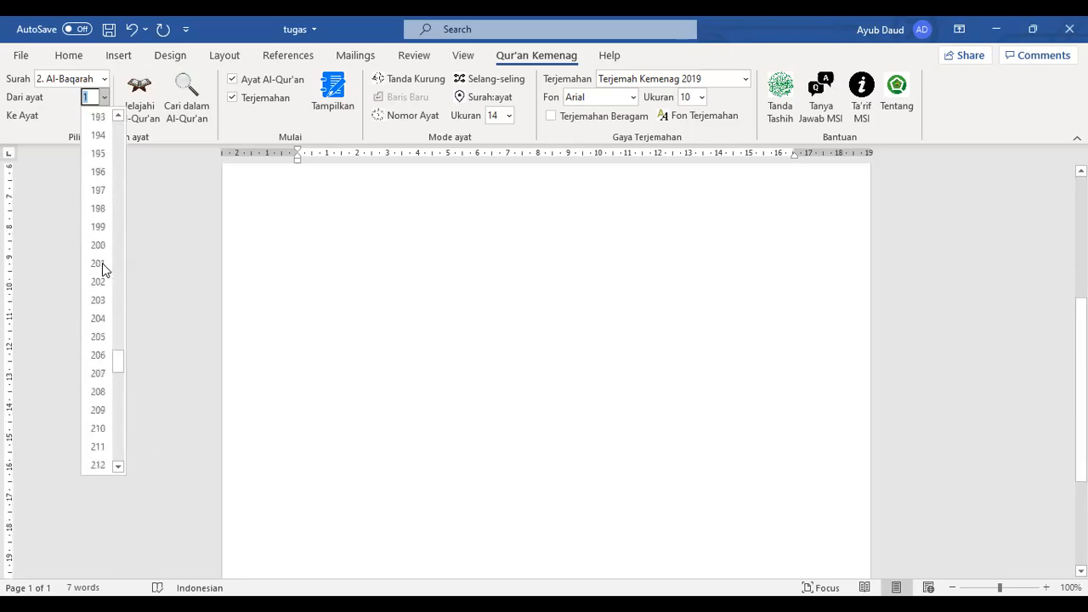
scroll(420, 338, up, 5)
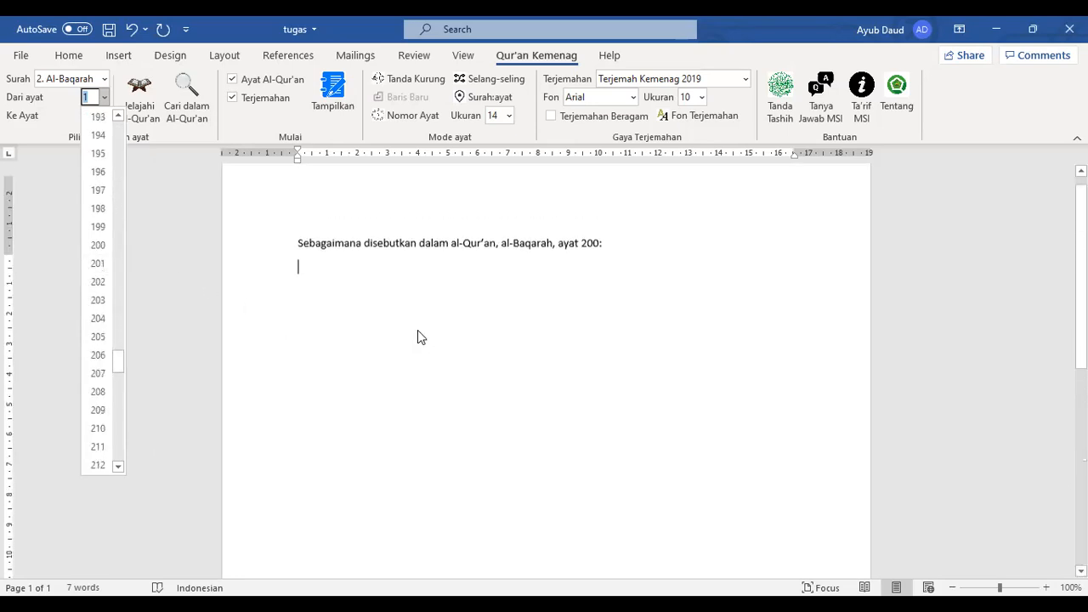
click(98, 245)
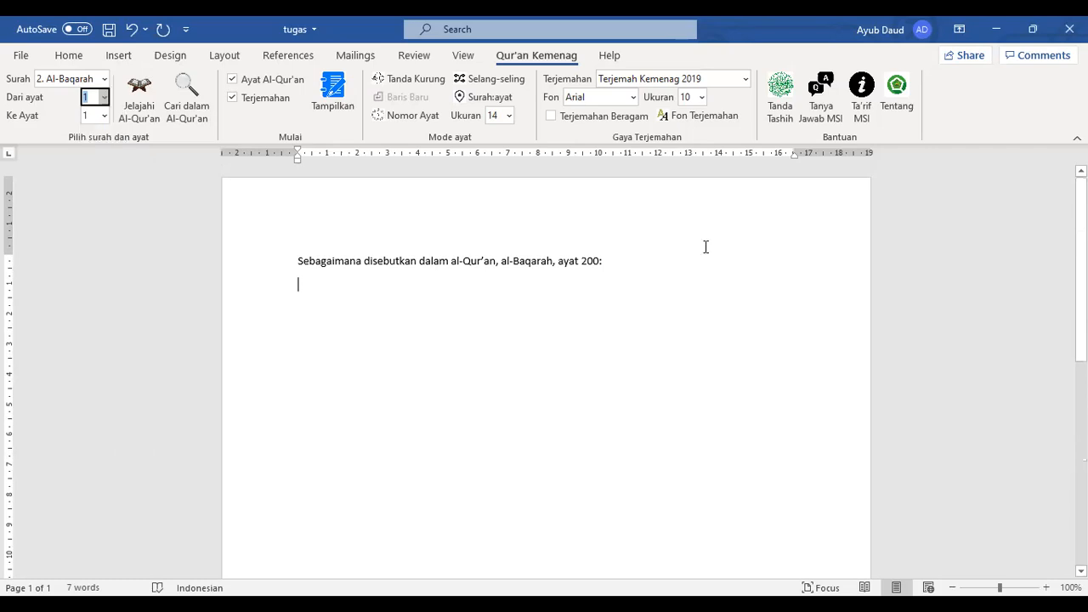
Change the intro line to end 'ayat 200 - 201:' and set the ending verse to 201
click(634, 270)
key(BackSpace)
text(- 201:)
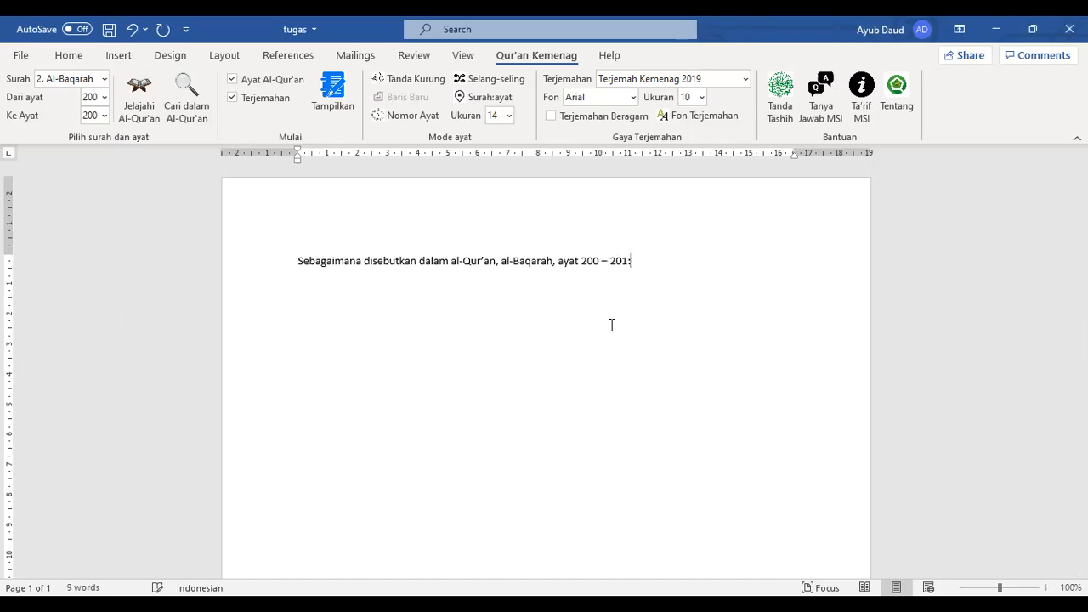
key(Return)
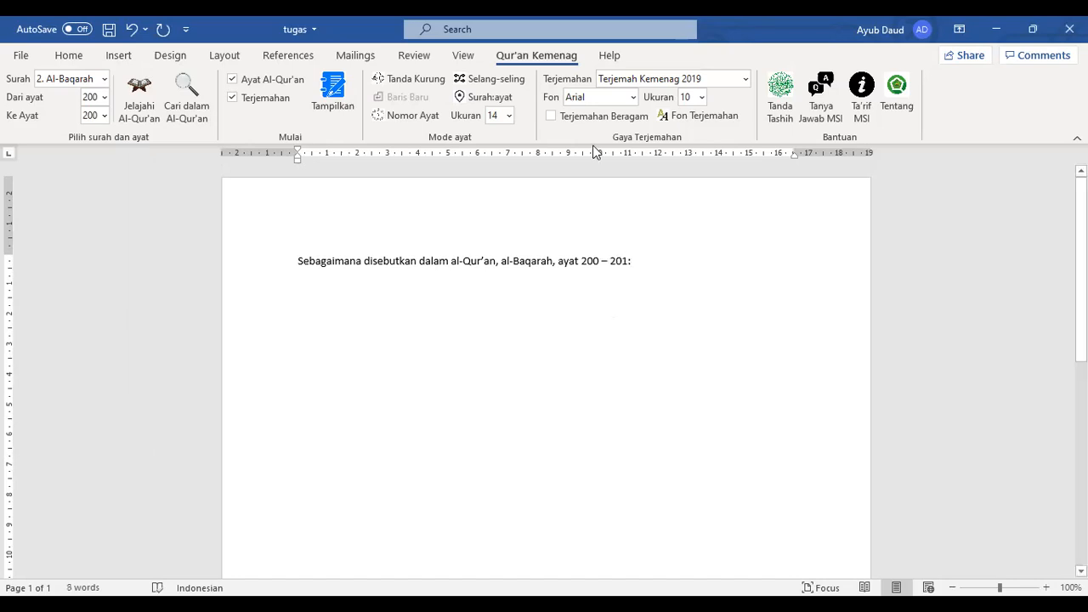
click(105, 117)
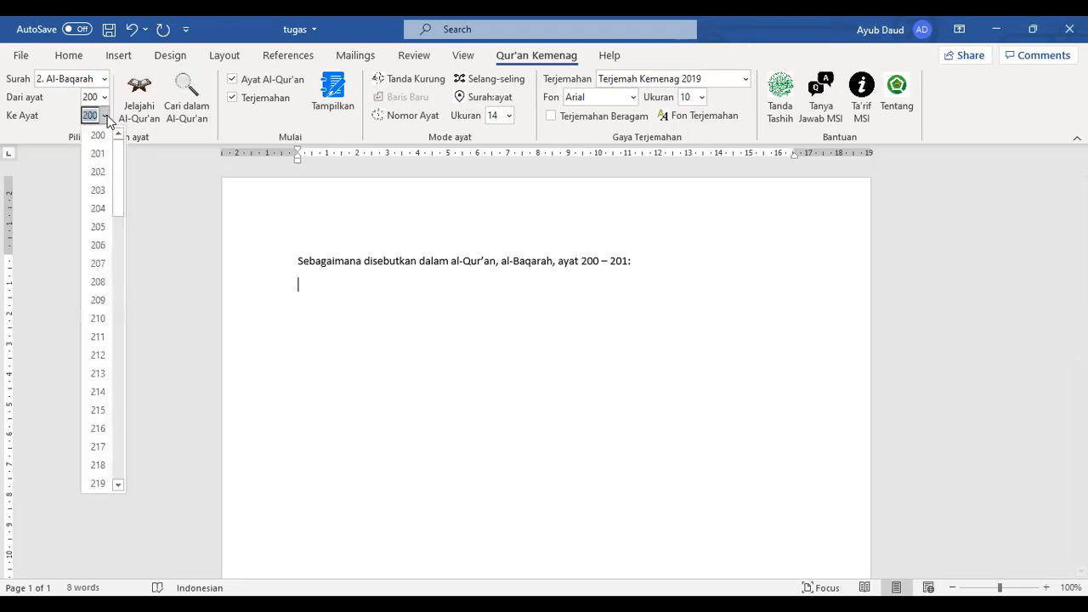
click(99, 153)
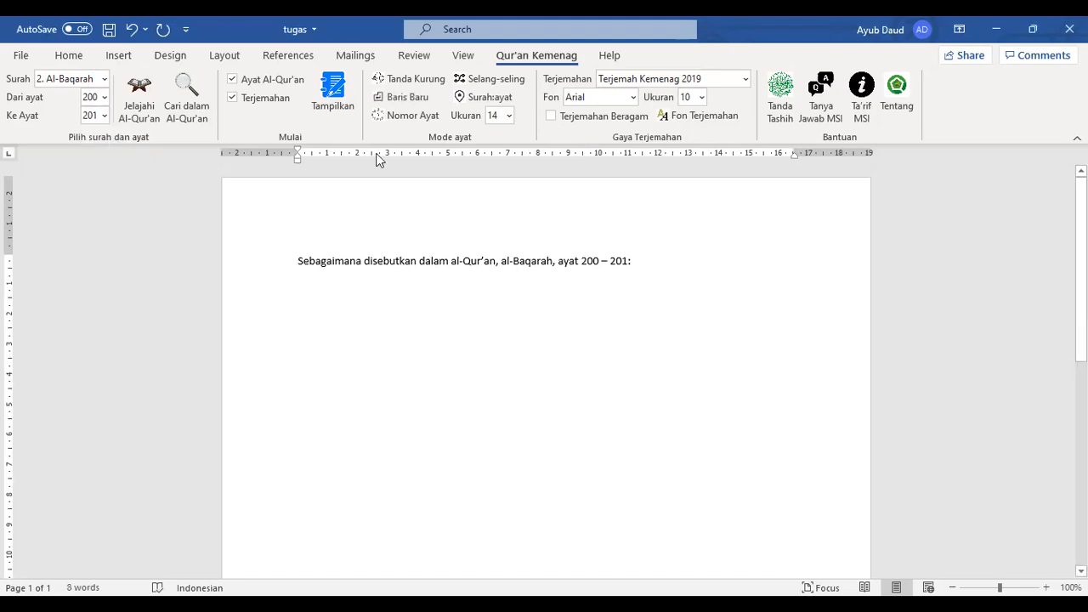
click(229, 96)
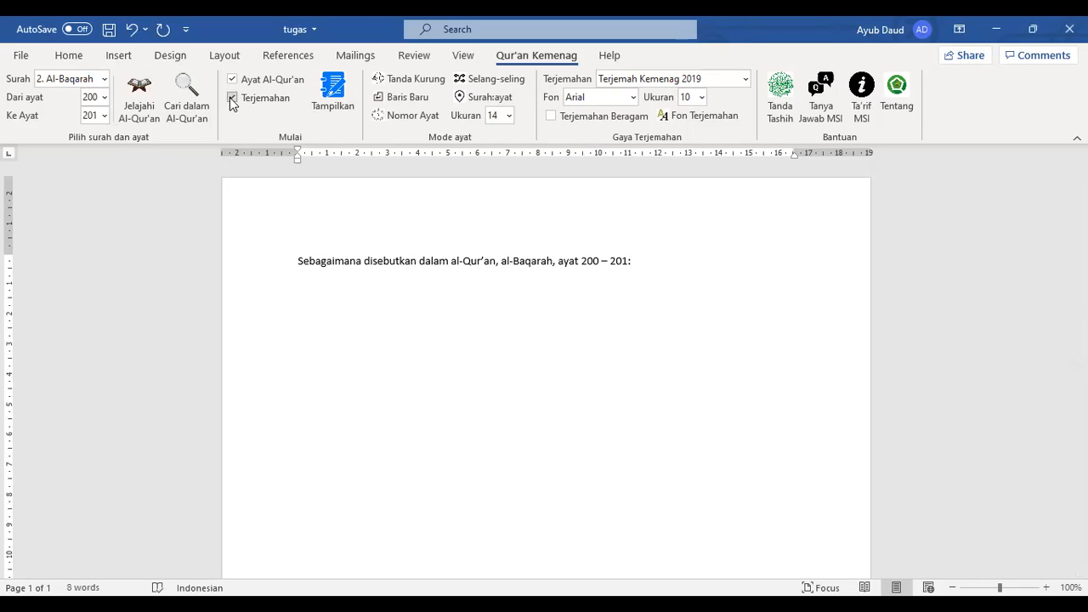
click(746, 80)
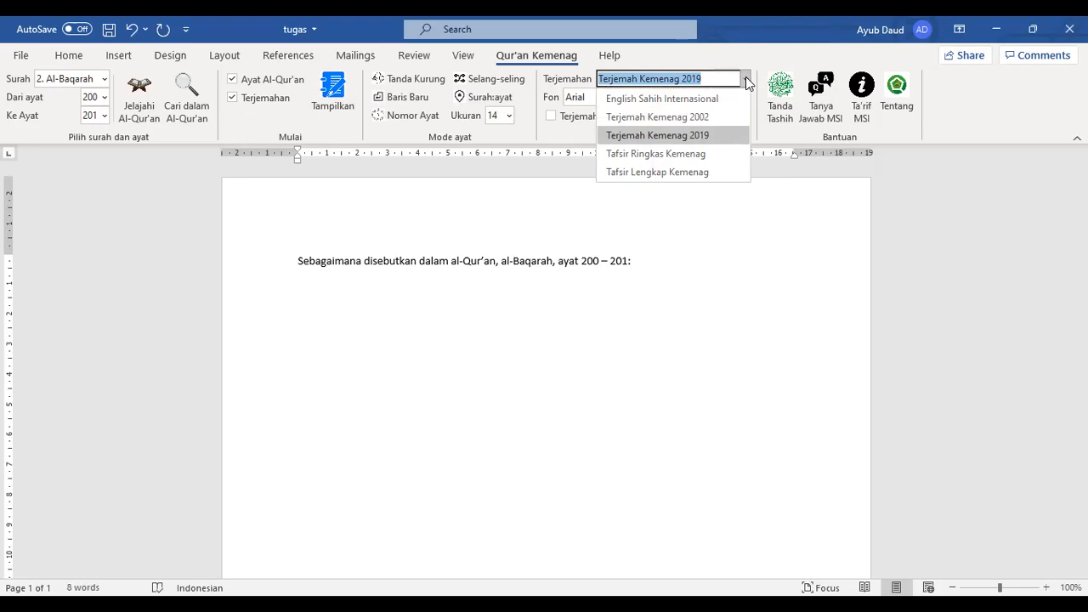
click(697, 134)
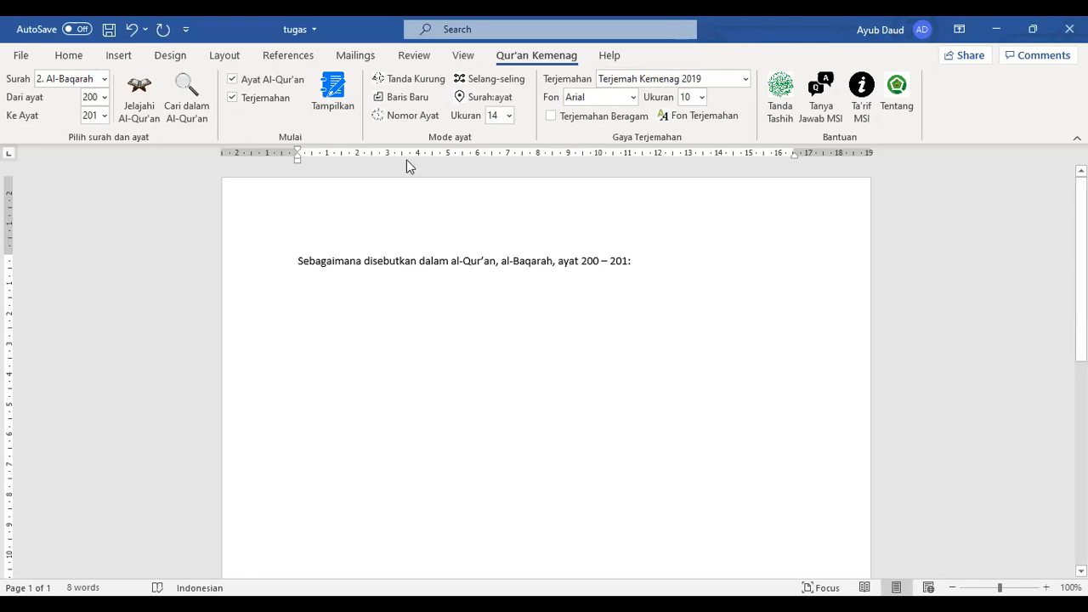
click(402, 85)
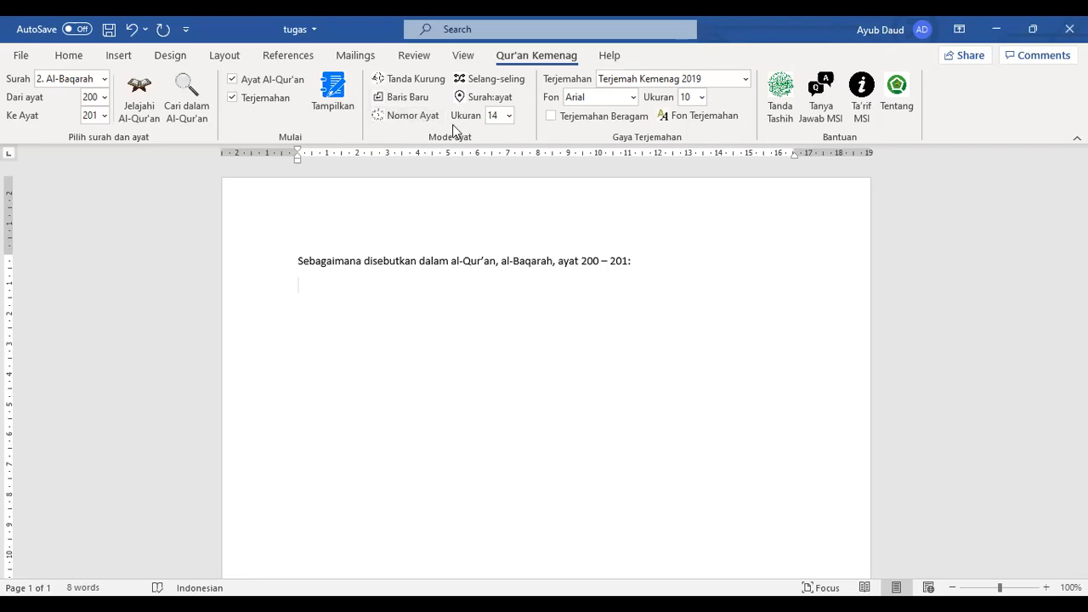
click(510, 114)
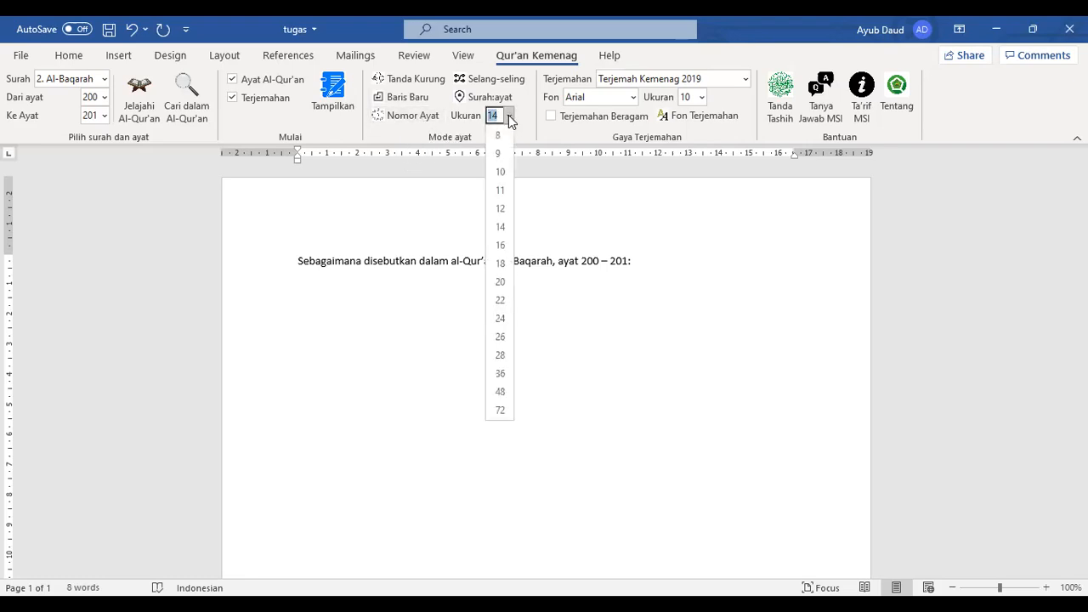
click(508, 115)
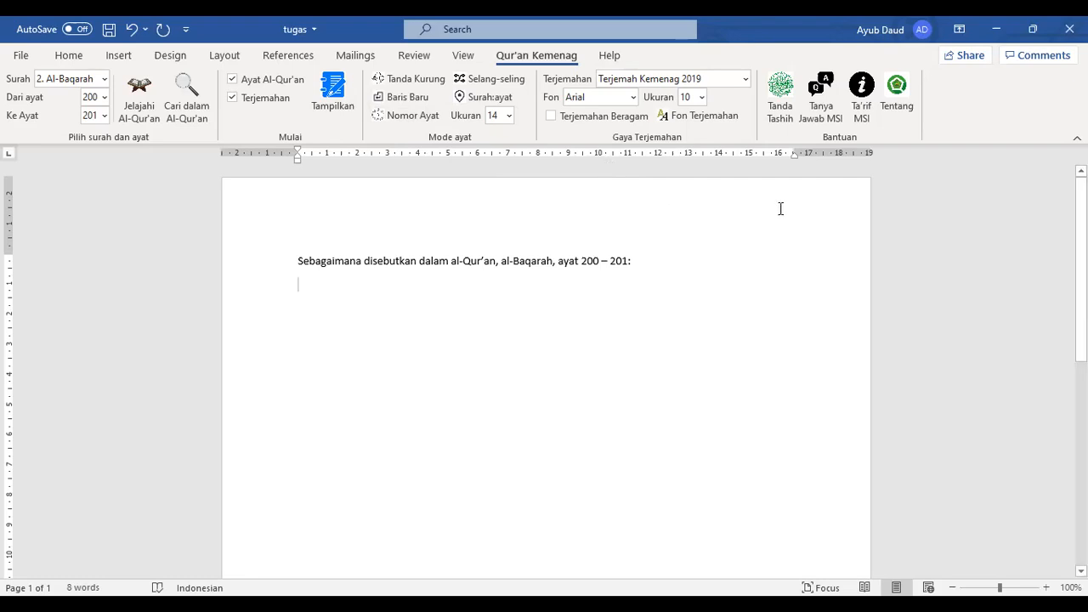
Insert Al-Baqarah 200–201 with translation, then undo the verse 201 translation paragraph
click(349, 101)
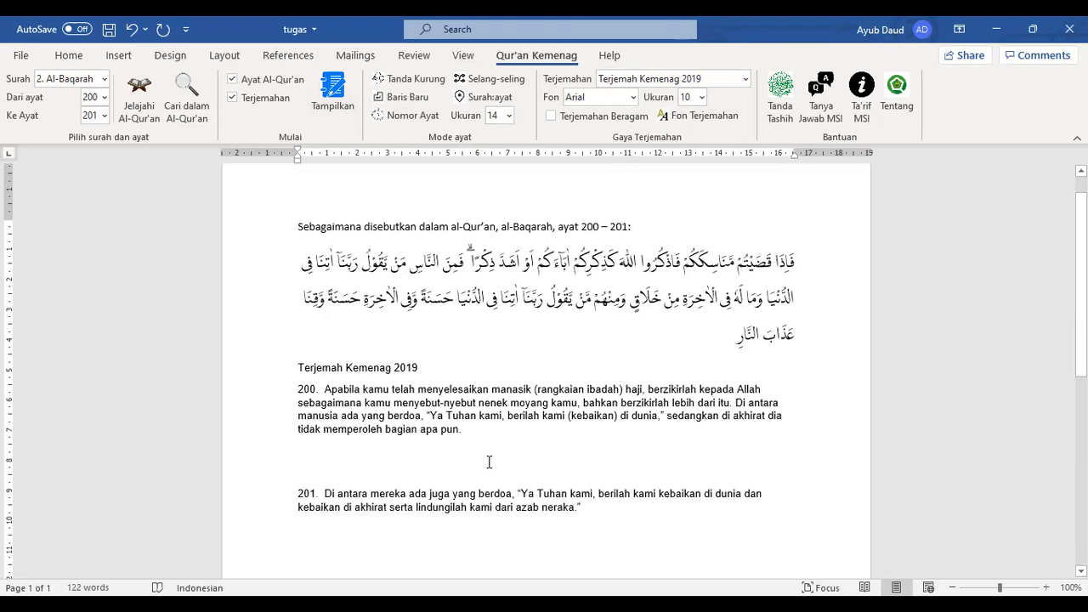
scroll(488, 462, down, 1)
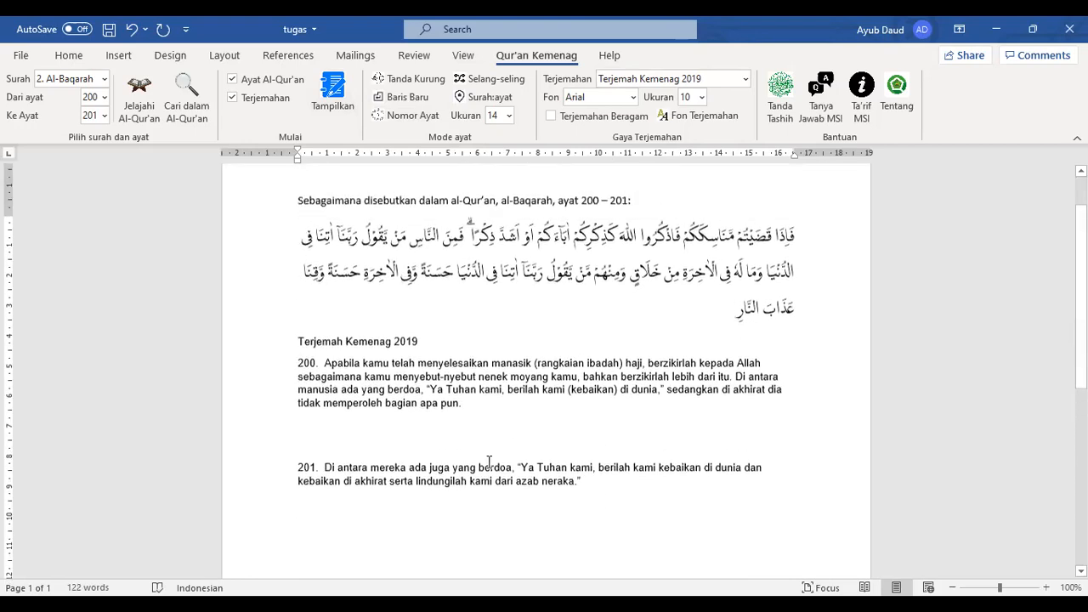
scroll(489, 462, up, 1)
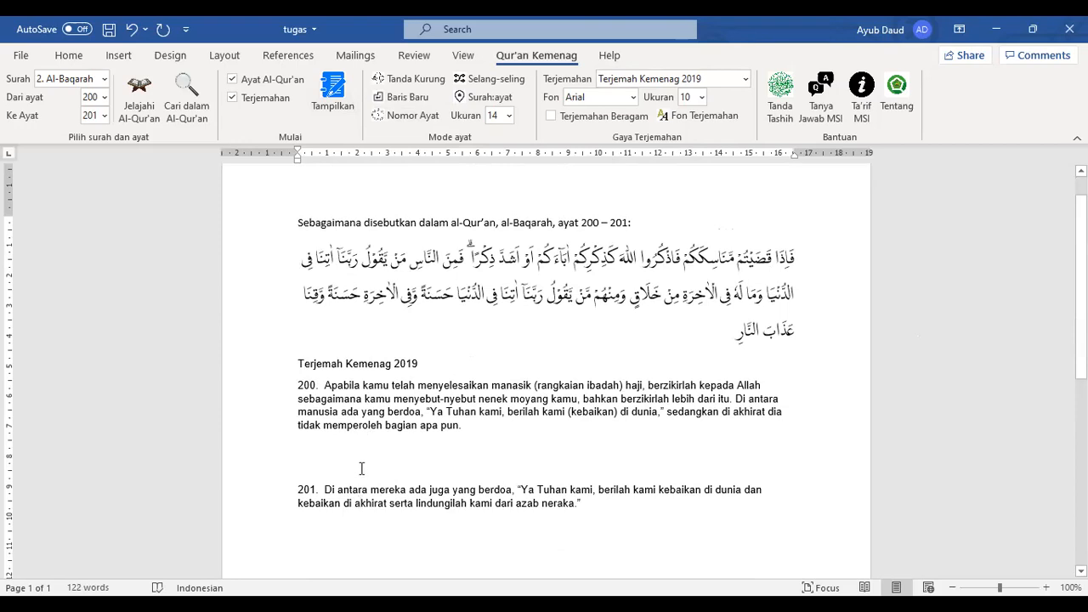
key(ctrl+z)
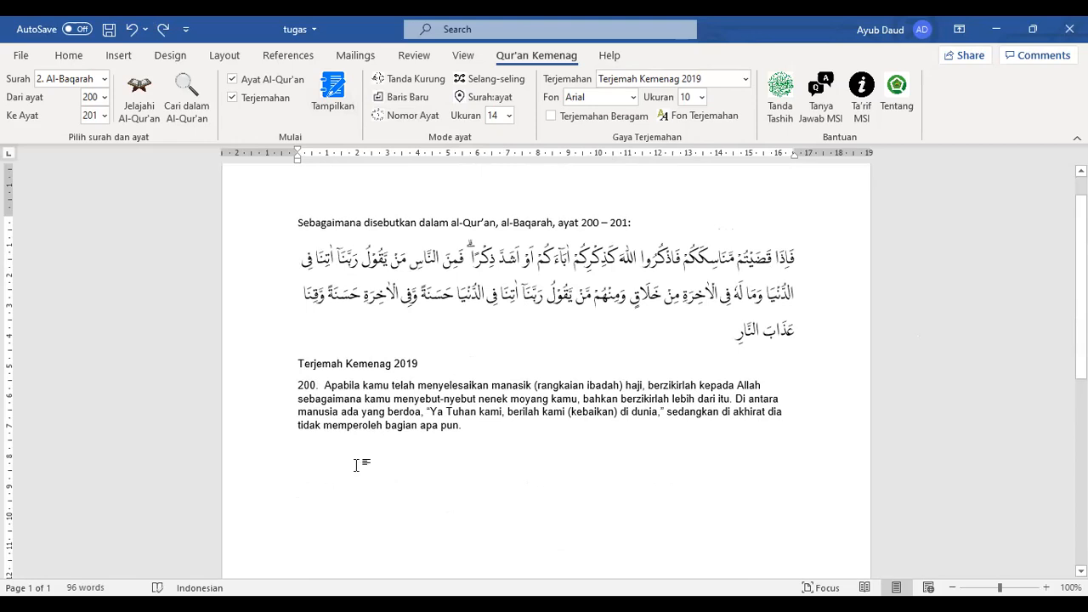
Replace the verse block with Al-Baqarah 200–201 reinserted in Selang-seling alternating layout
drag(731, 483, 795, 261)
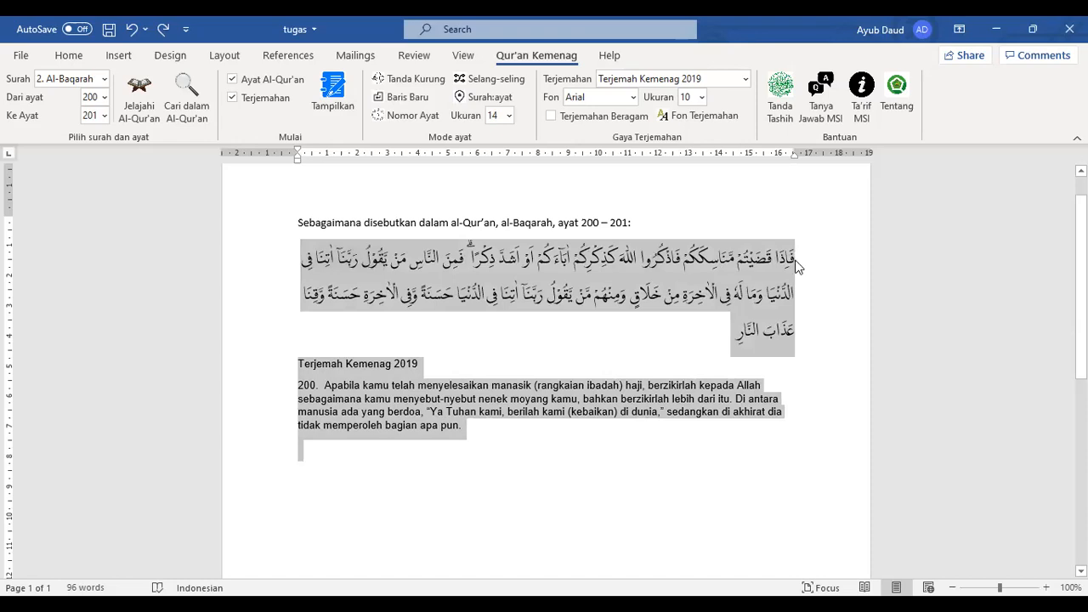
key(Delete)
click(494, 79)
click(342, 106)
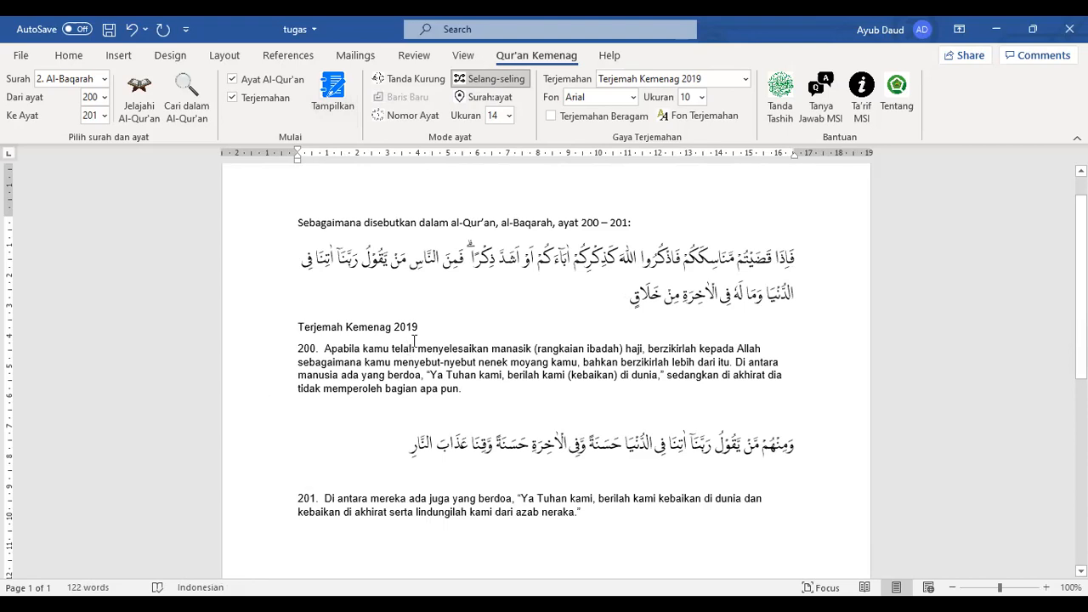
Delete the 'Terjemah Kemenag 2019' heading and select all text through verse 201
drag(425, 326, 309, 324)
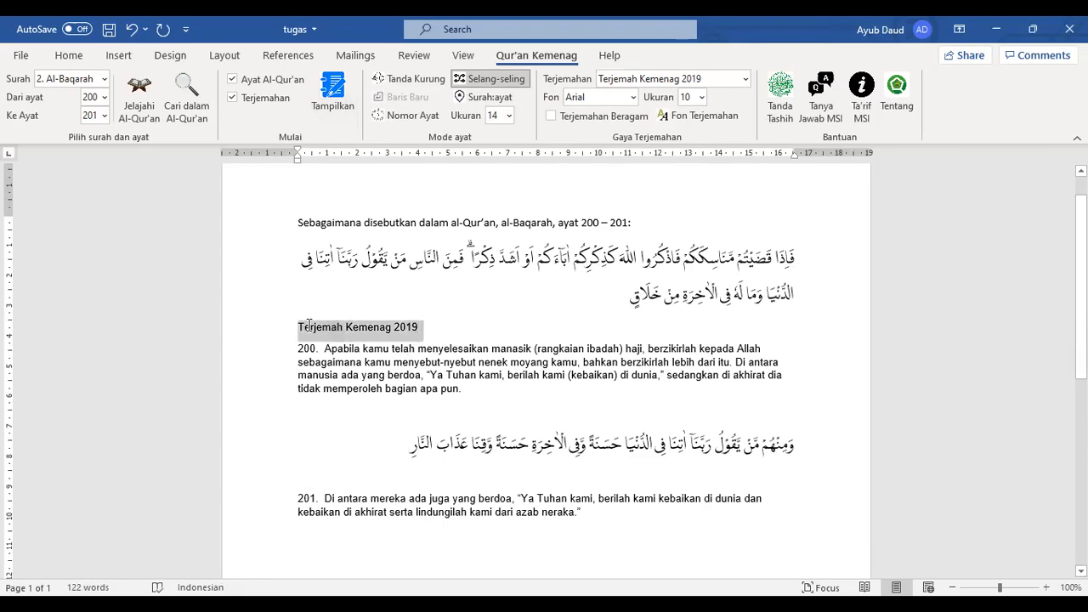
key(Delete)
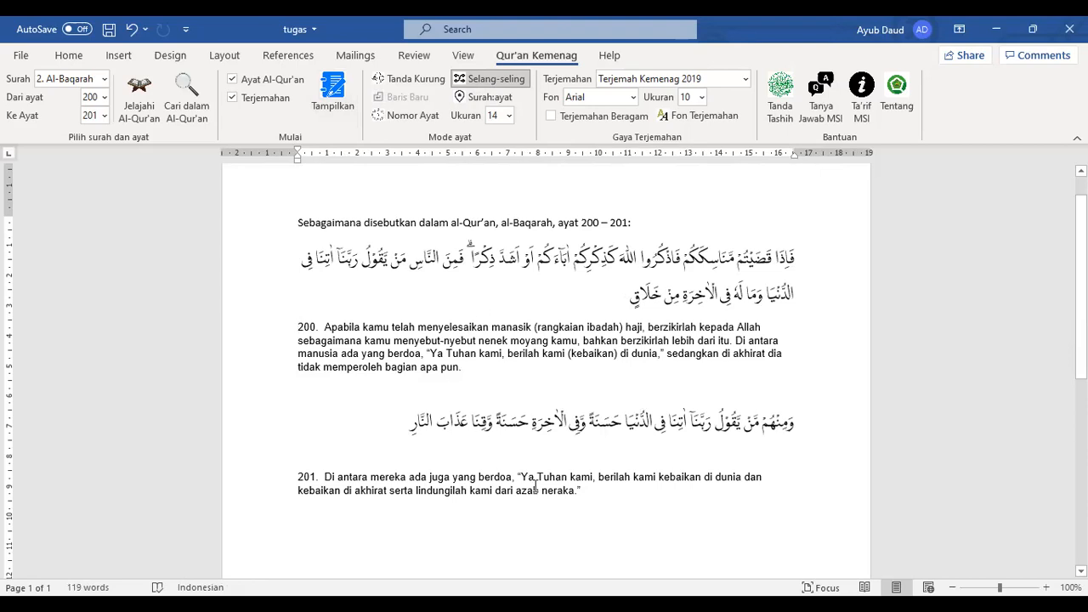
drag(585, 498, 357, 216)
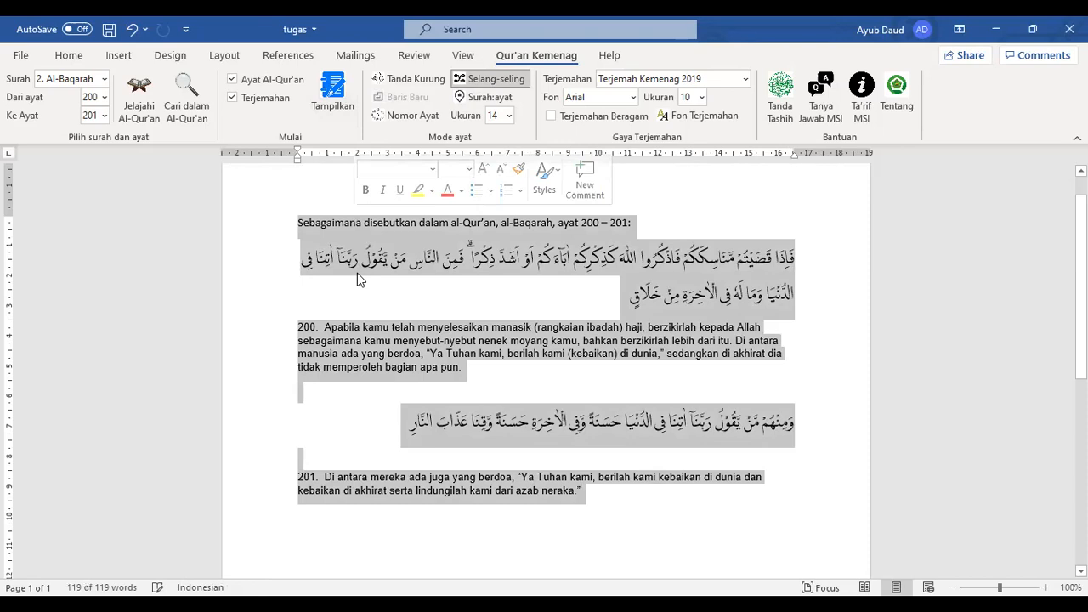
Delete the selected intro line and Al-Baqarah verses, leaving the document empty
key(BackSpace)
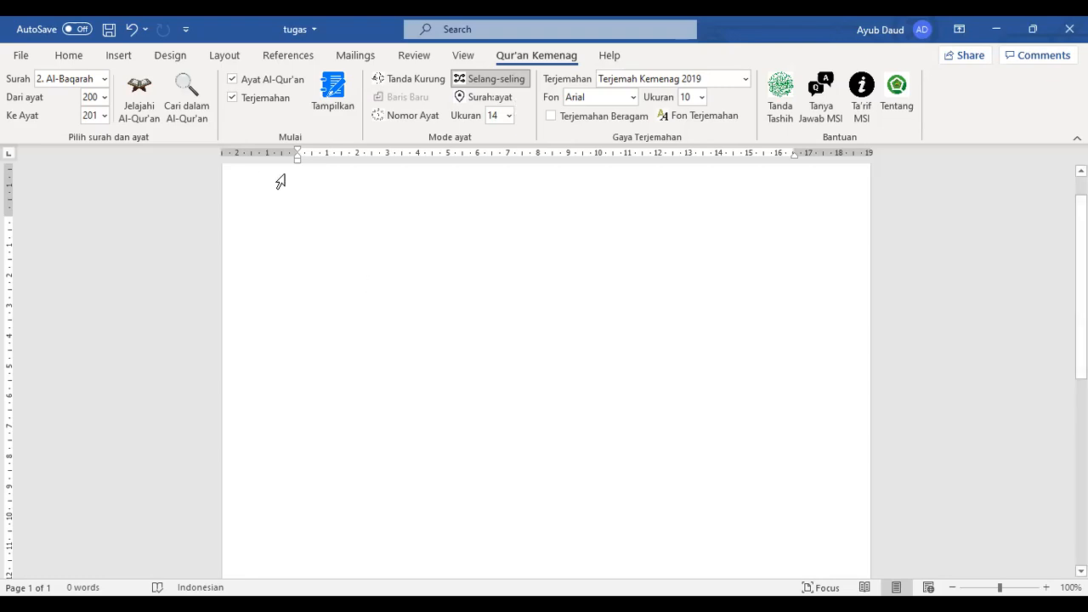
Search the Qur'an translations (Terjemahan) for 'bidadari', returning 9 matching verses
click(187, 115)
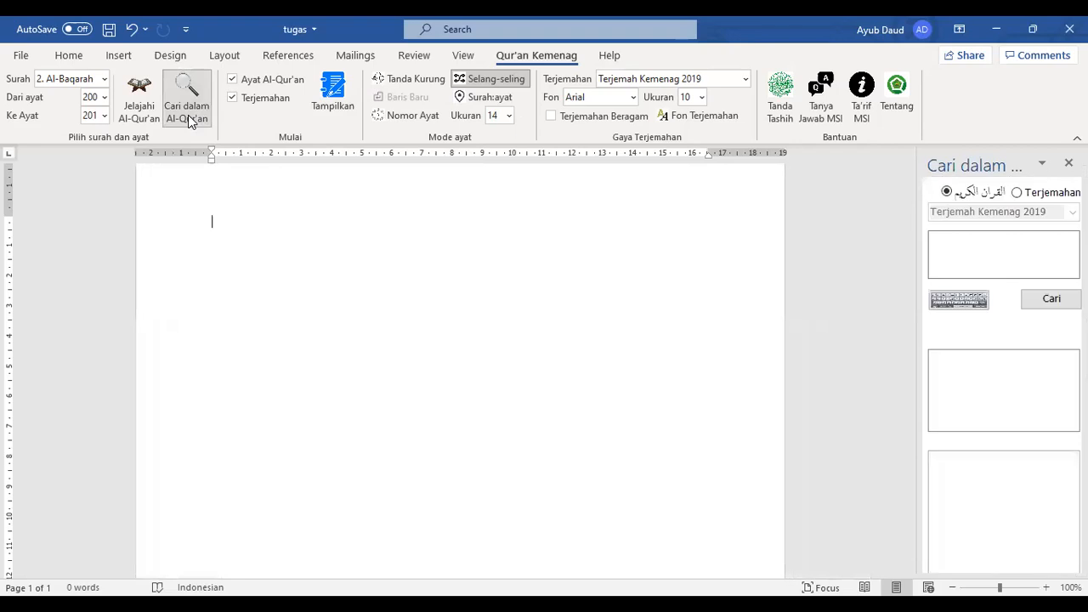
click(1018, 241)
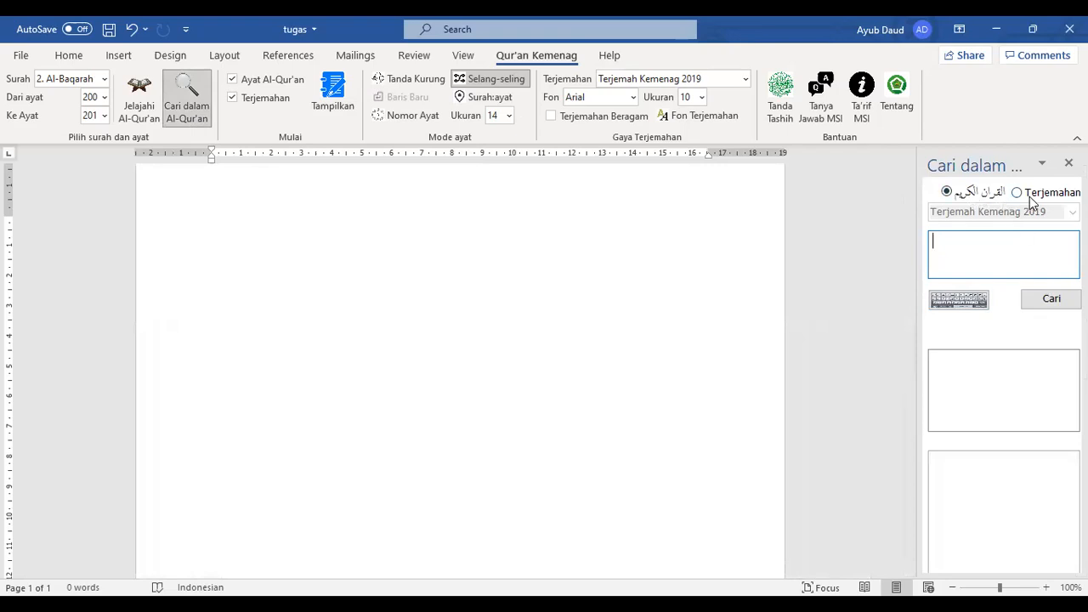
click(1018, 194)
click(988, 258)
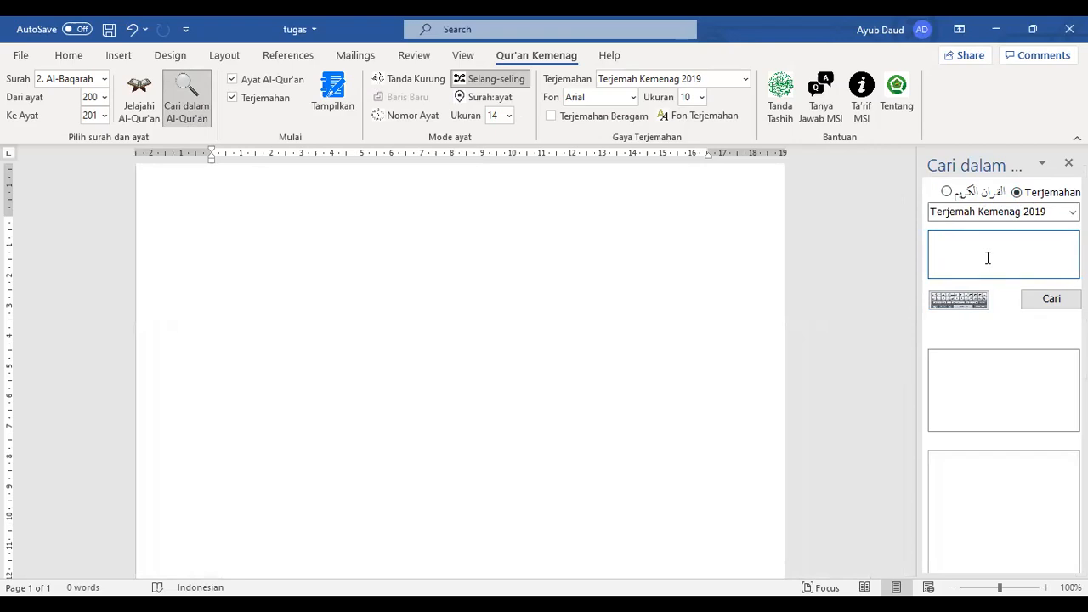
text(bidadari)
click(1035, 301)
scroll(1026, 371, down, 2)
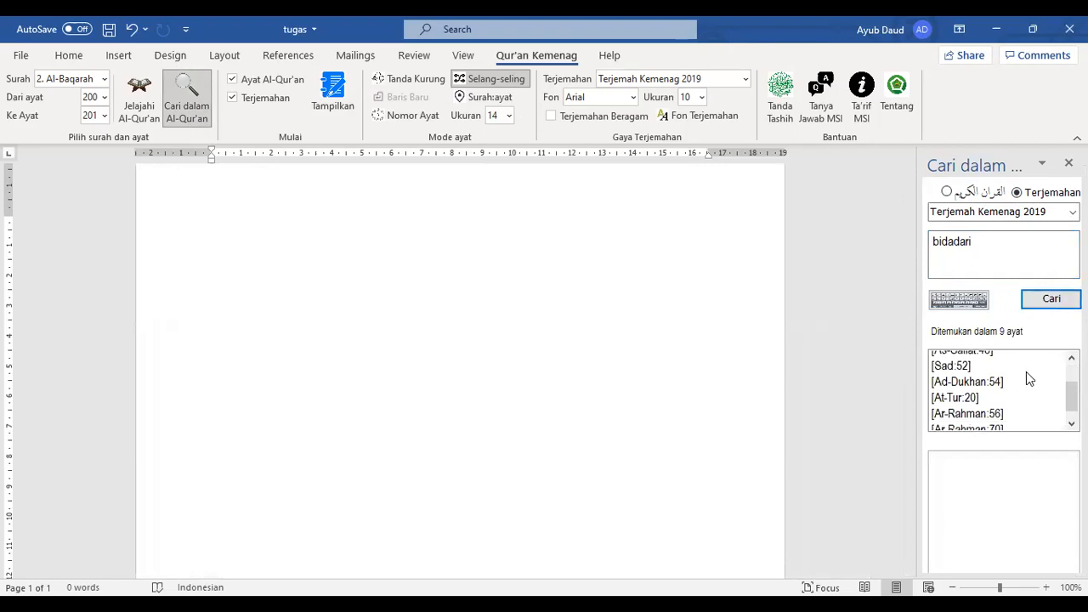
scroll(1034, 413, up, 2)
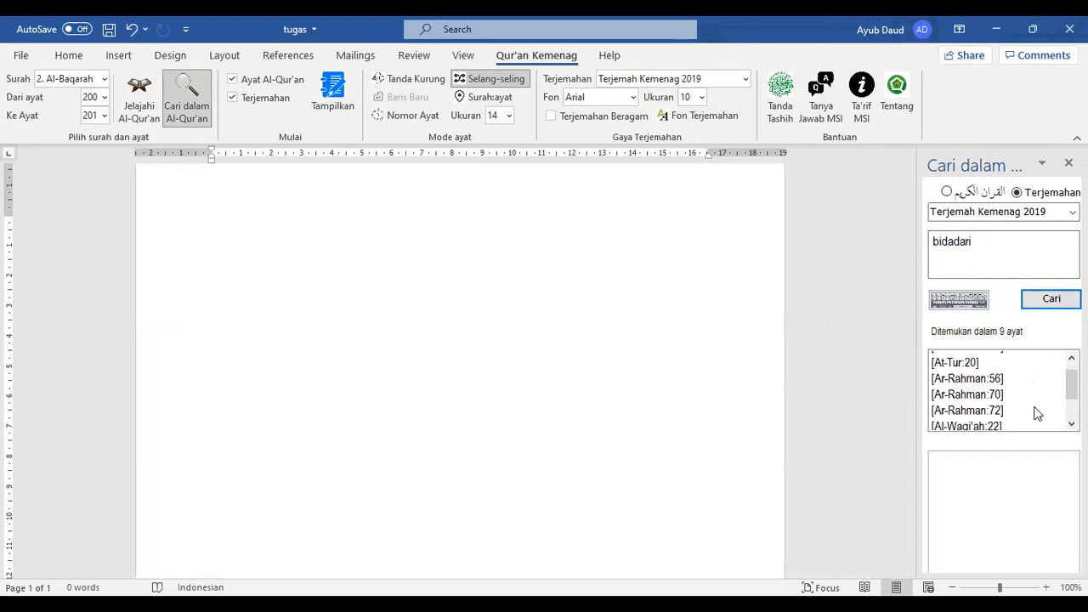
Type the title 'Bidadari di dalam Al-Qur'an', start a new line, and preview [As-Saffat:48]
click(459, 307)
text(Bi)
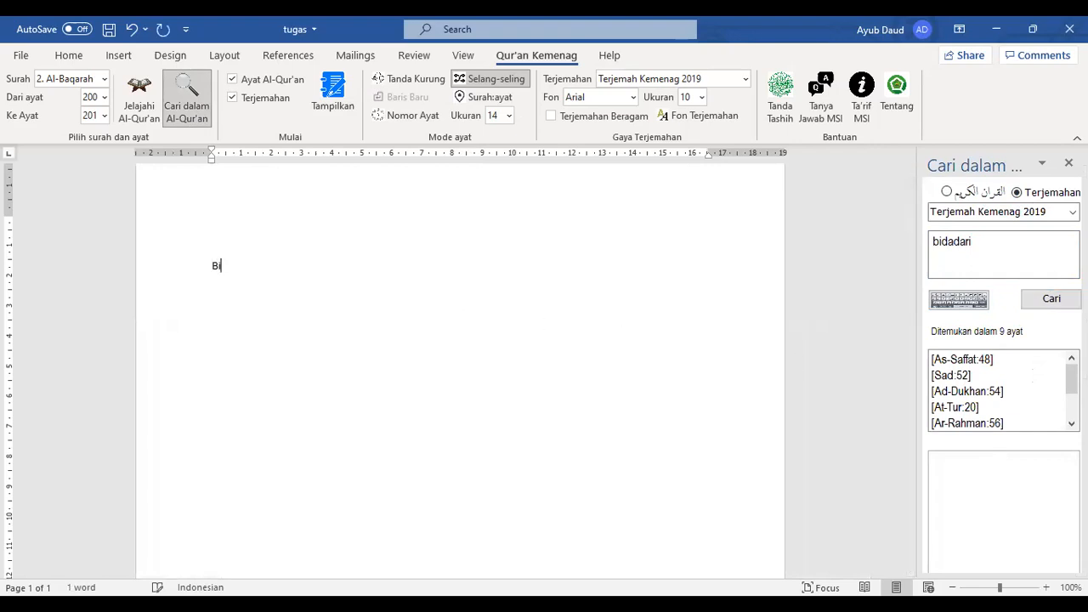
text(dadari di dalam Al-)
text('an)
key(Return)
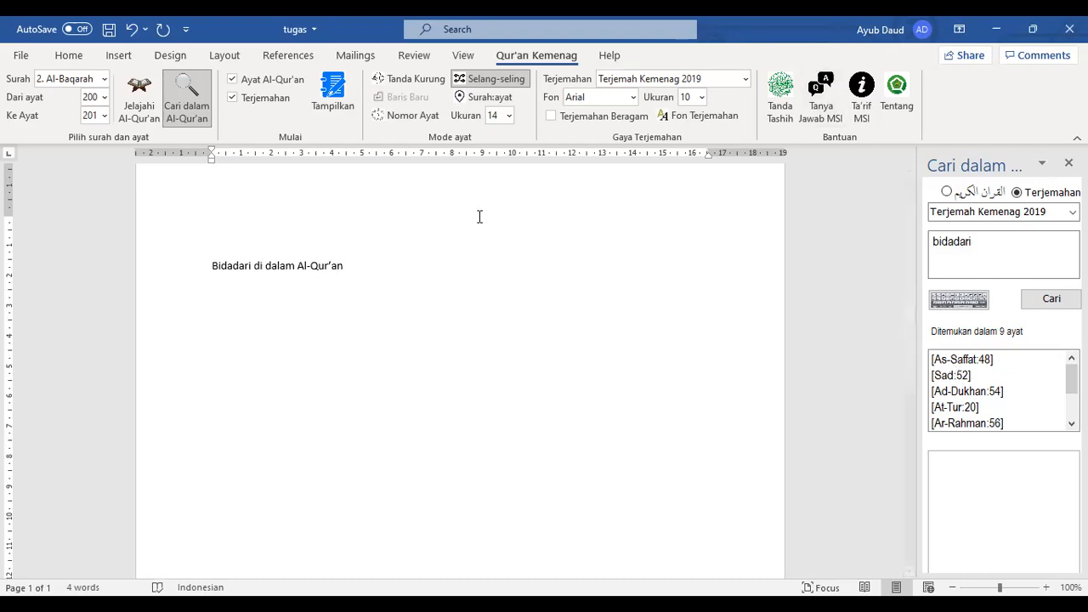
click(935, 360)
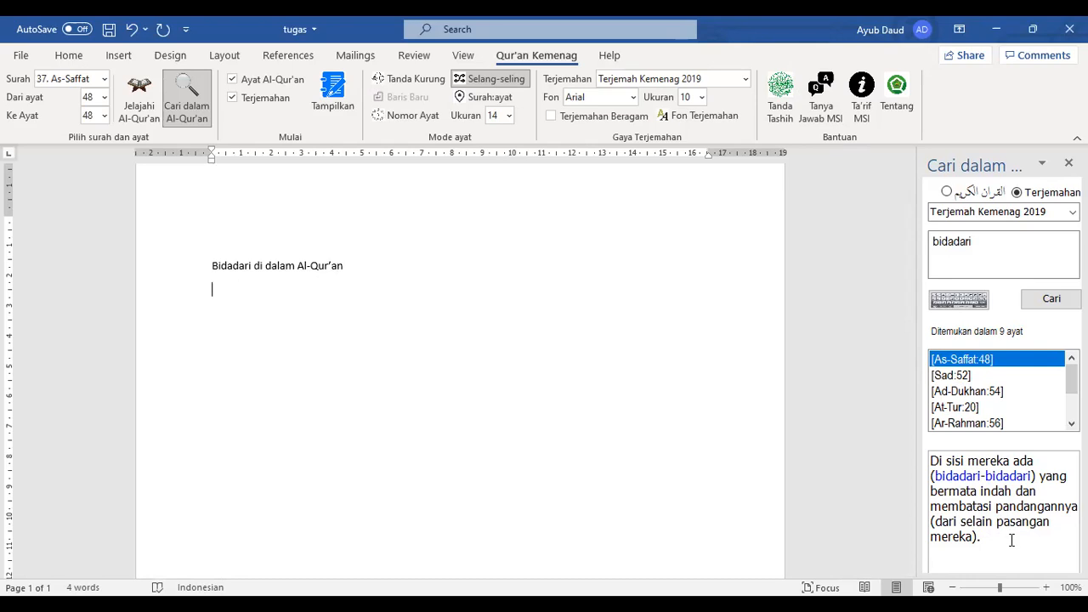
click(954, 378)
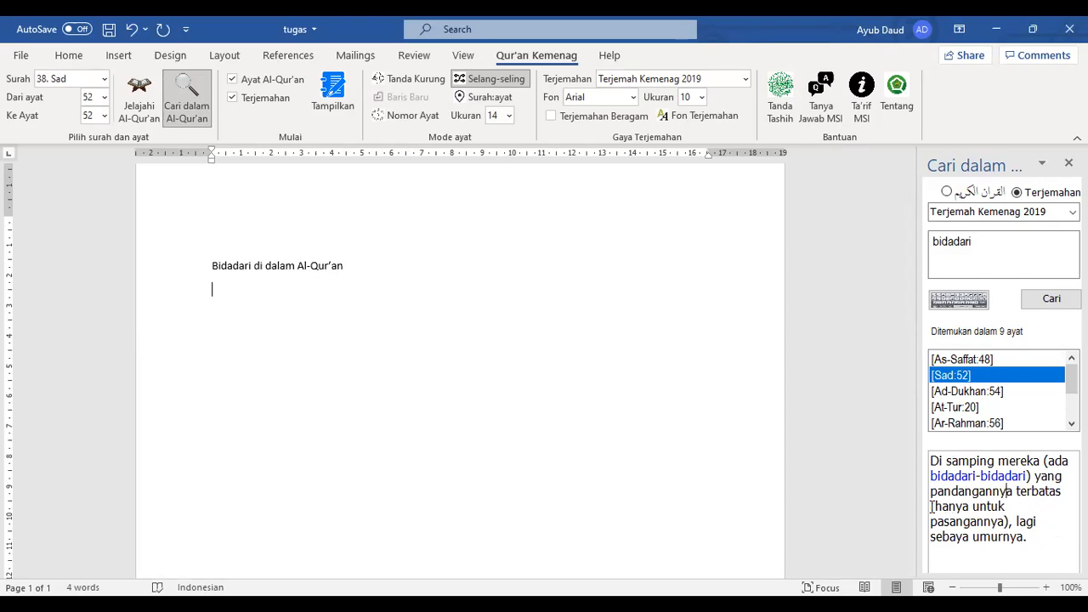
drag(932, 506, 1012, 520)
click(1018, 498)
click(990, 398)
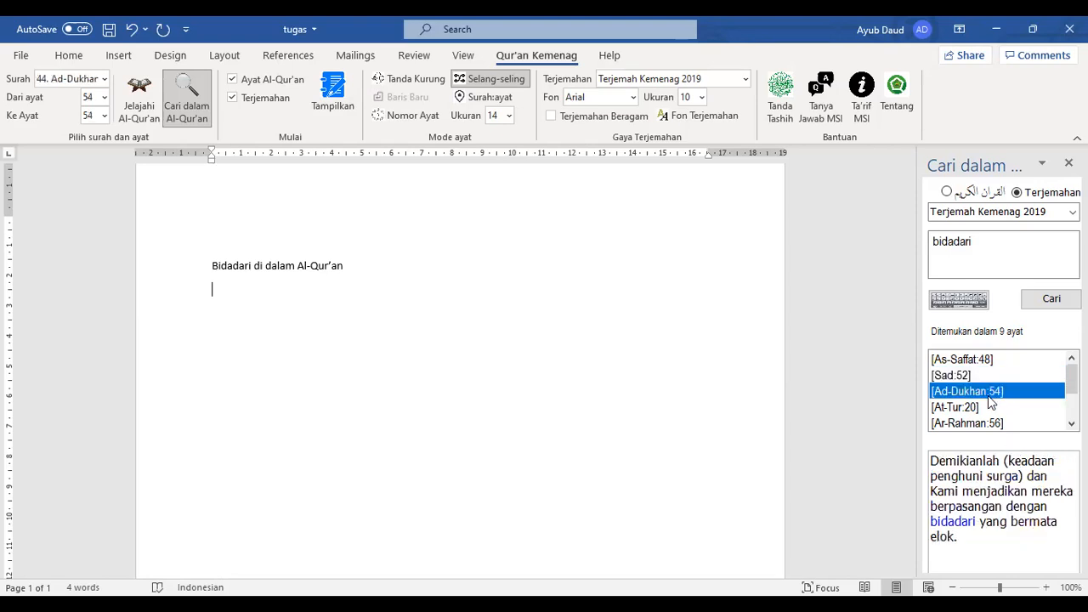
click(988, 408)
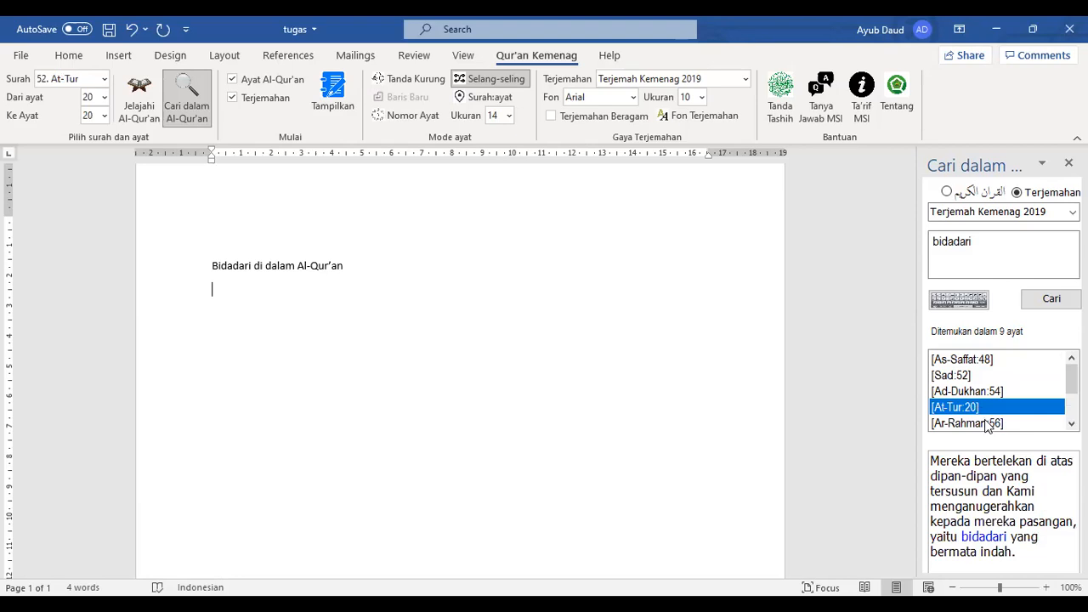
scroll(988, 409, down, 2)
click(986, 361)
click(986, 375)
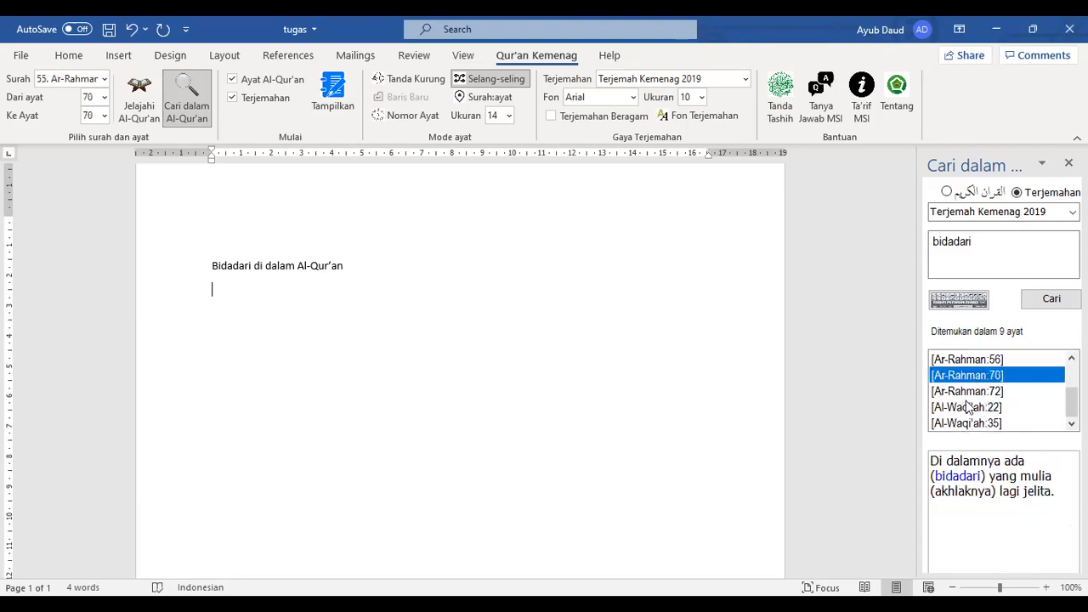
click(965, 408)
click(965, 422)
click(968, 391)
click(969, 375)
click(969, 360)
scroll(979, 383, up, 2)
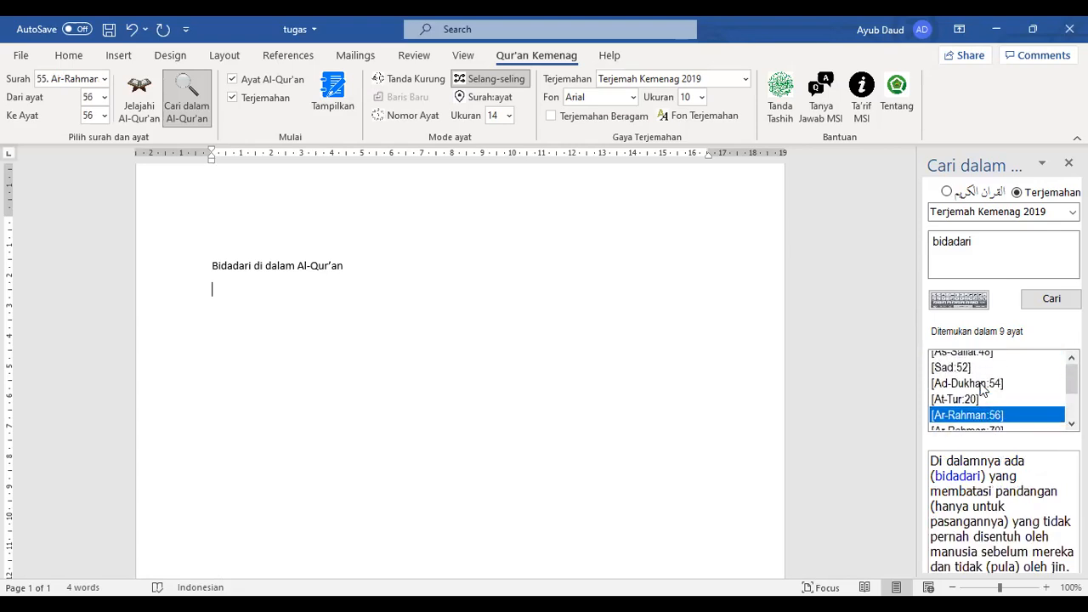
click(975, 361)
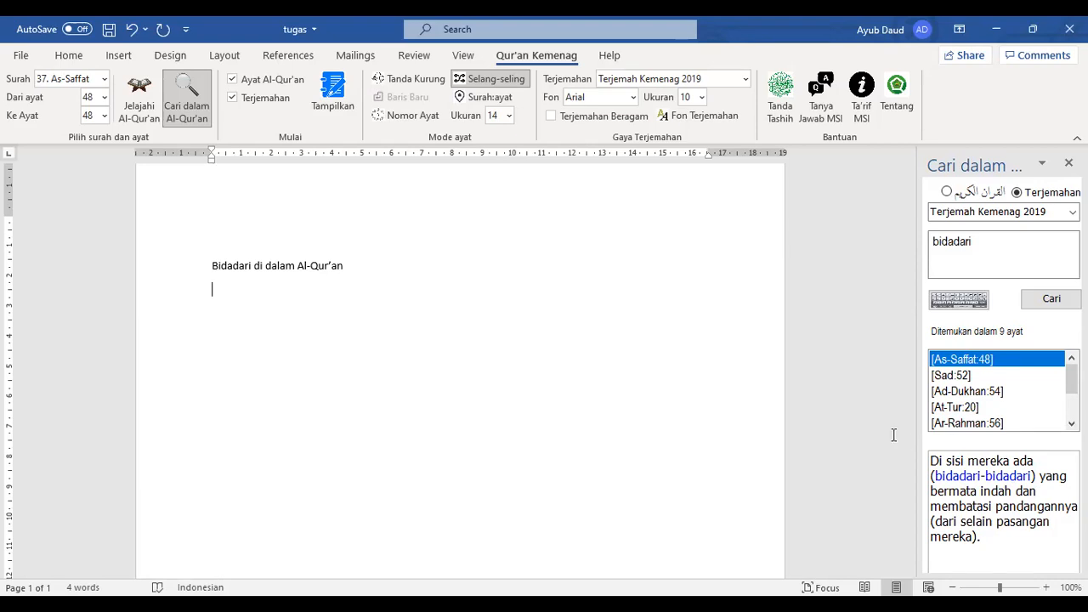
Insert As-Saffat 48 in Arabic with its Terjemah Kemenag 2019 translation below the title
click(947, 379)
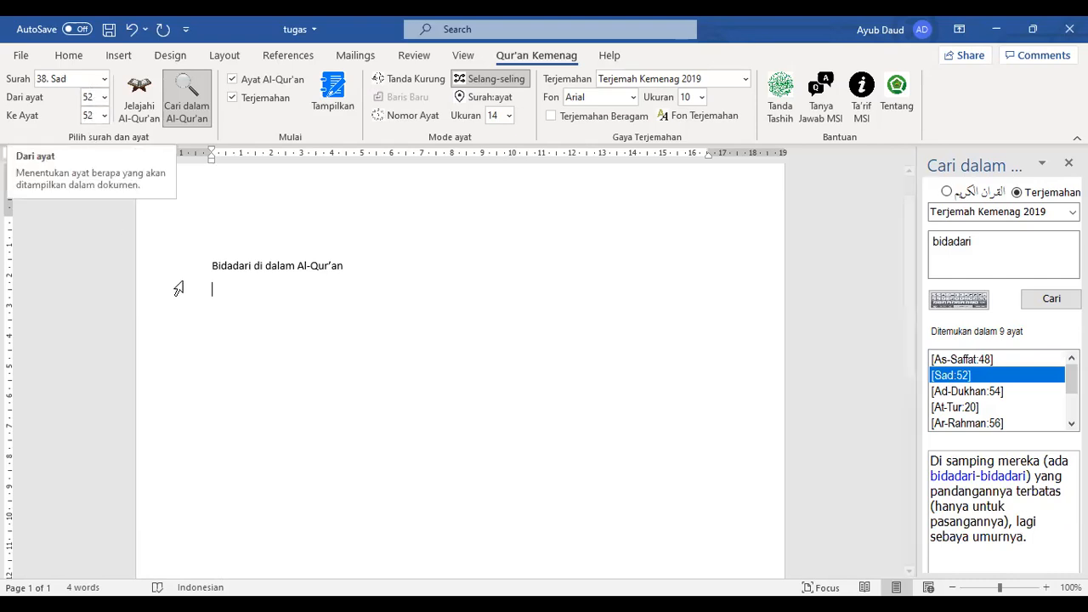
click(962, 359)
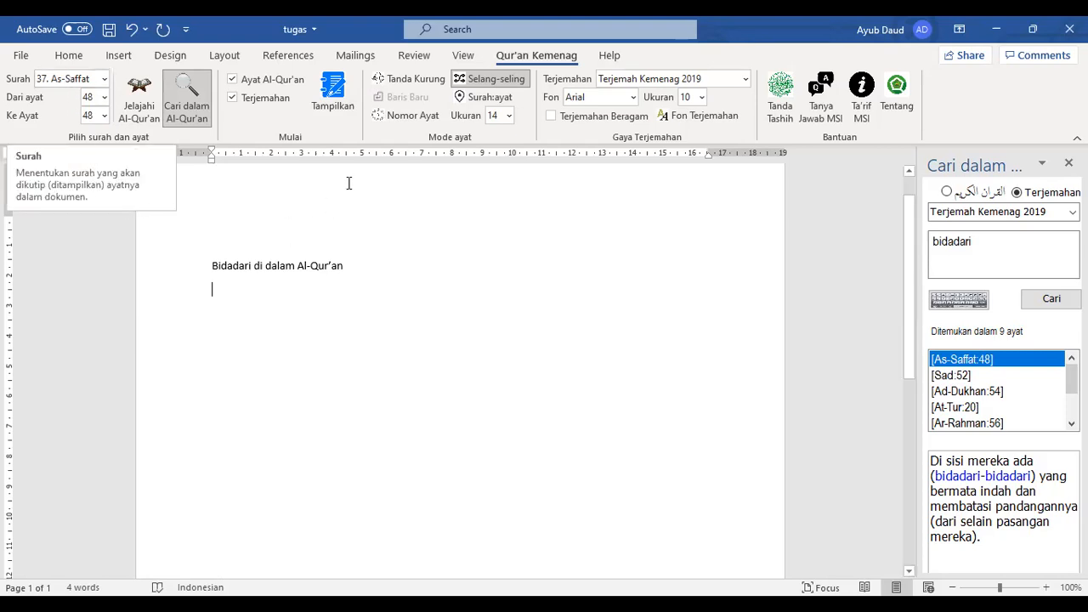
click(325, 96)
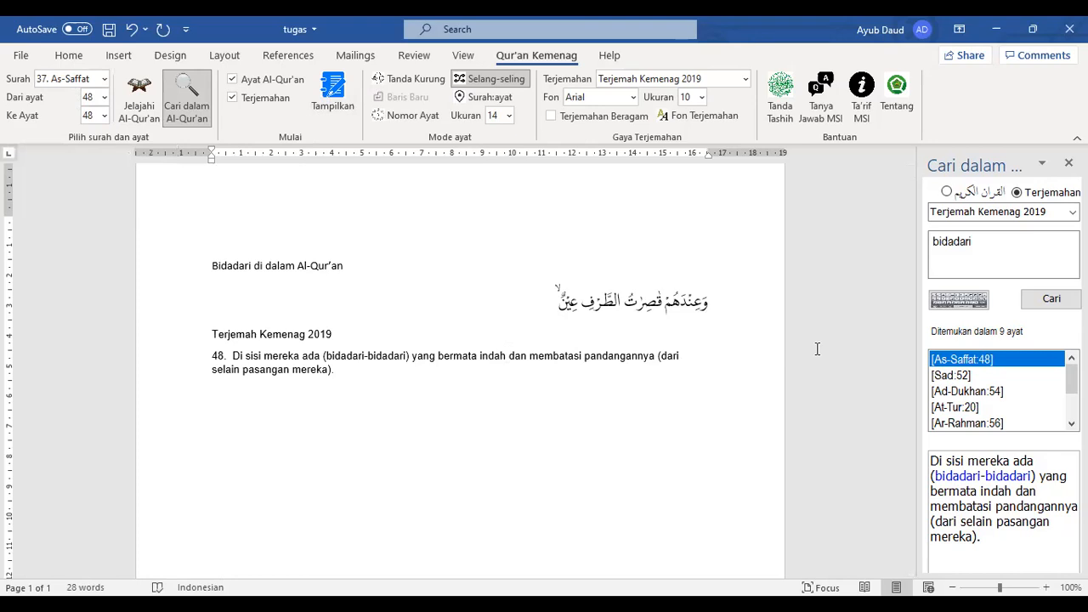
Pick the Sad:52 search result and end the title with a period
click(959, 378)
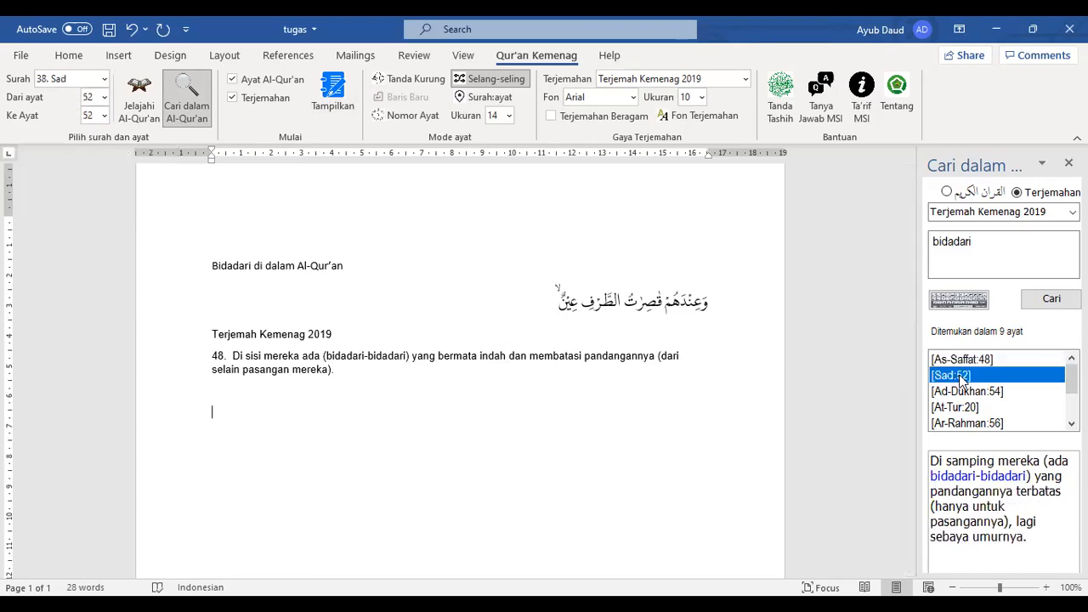
click(382, 259)
text(.)
Add 'Penyebutan bidadari dalam al-Qur'an, ada di beberapa tempat. Di antarnaya:' under the title, then start list item '1.'
key(Return)
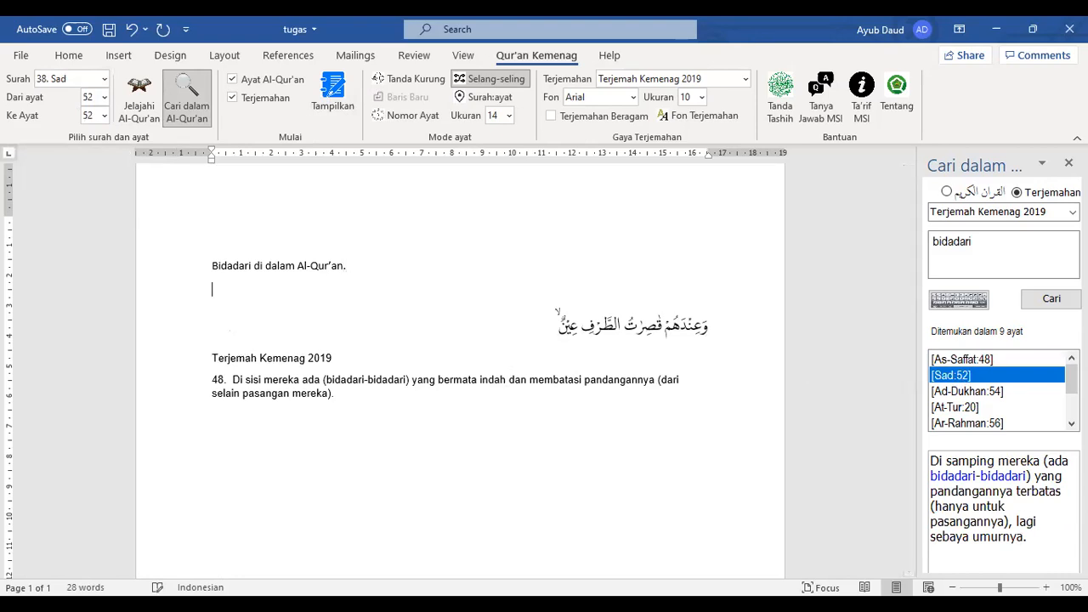
text(Penyebutan bidadaeri)
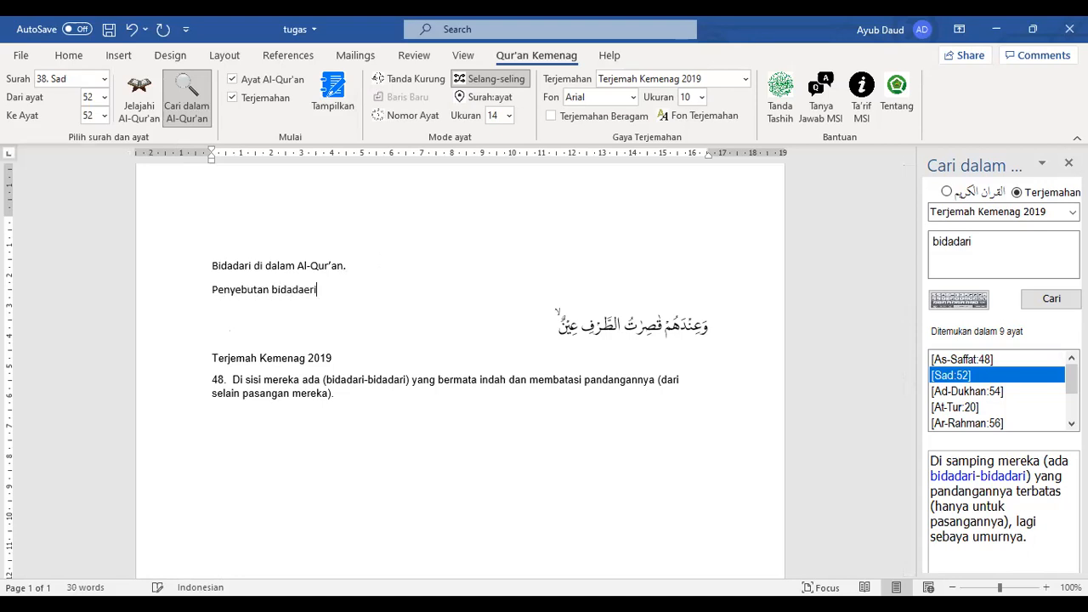
key(BackSpace)
key(BackSpace)
key(BackSpace)
text(ri dalam)
key(BackSpace)
key(BackSpace)
key(BackSpace)
text(lam al-Qur'an, ada di)
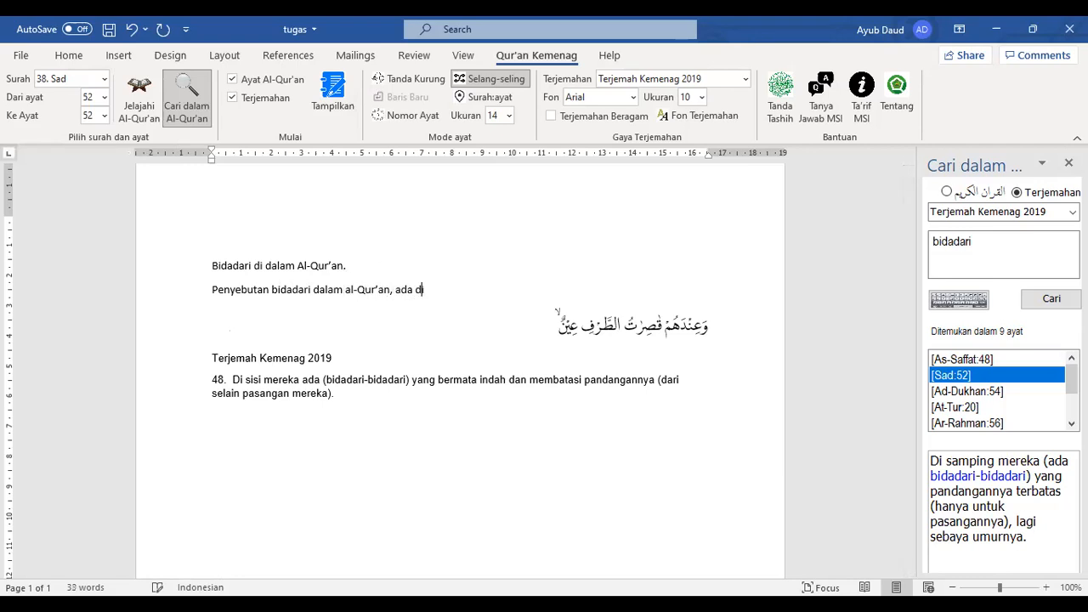
text( beberapa tempat. Di antarnaya)
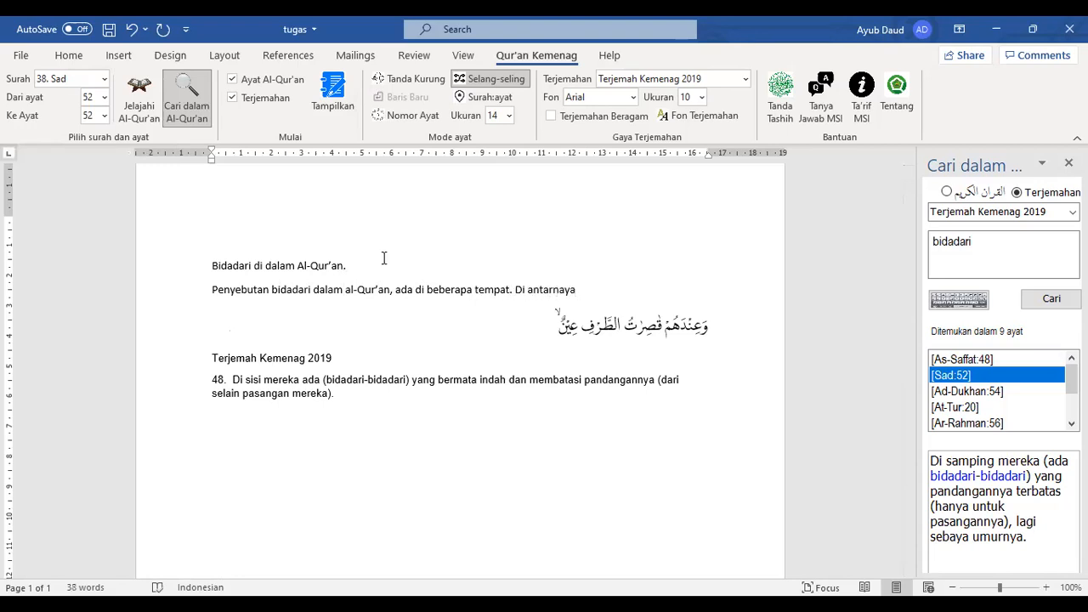
text(:)
key(Return)
text(1.)
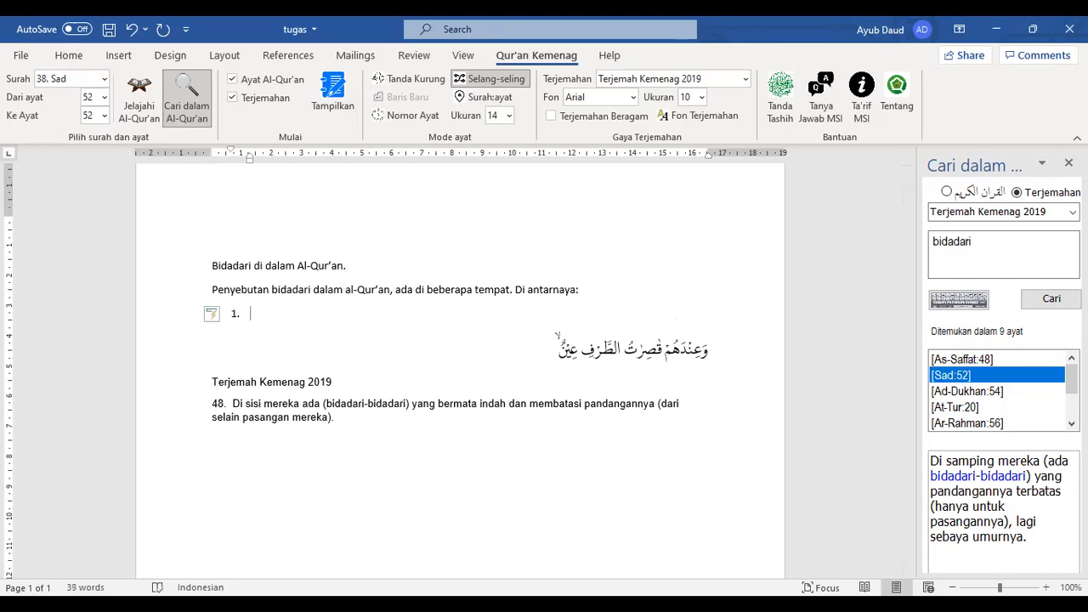
click(253, 289)
click(251, 314)
text(as)
text(-Sha)
text(ffat)
text(L)
text( 46)
text(8)
Add entry '2. Shad : 52' and insert the Sad 52 Arabic verse with its translation
click(363, 470)
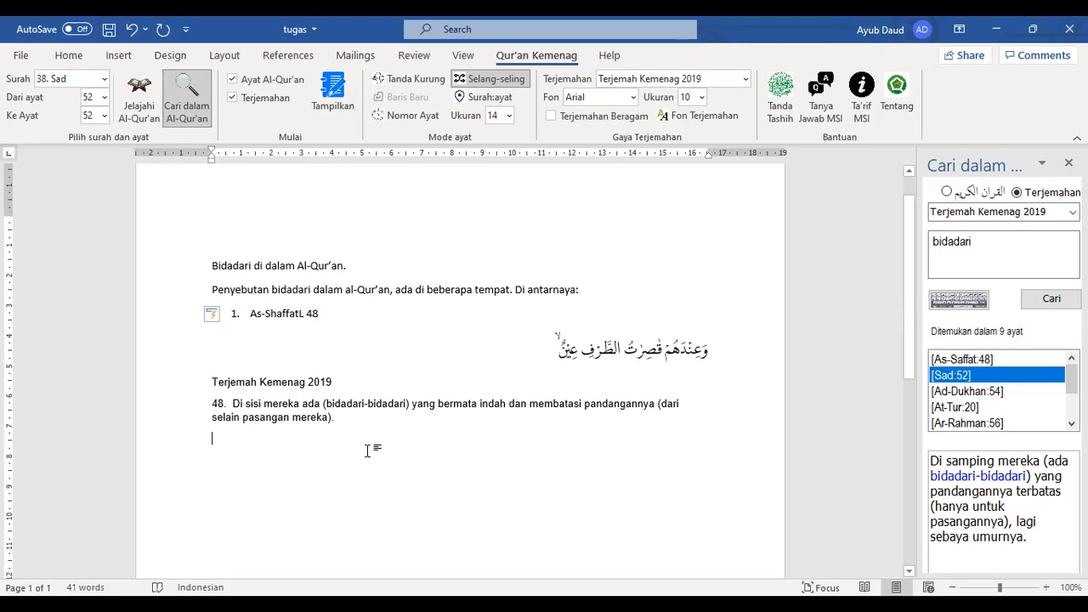
text(2. )
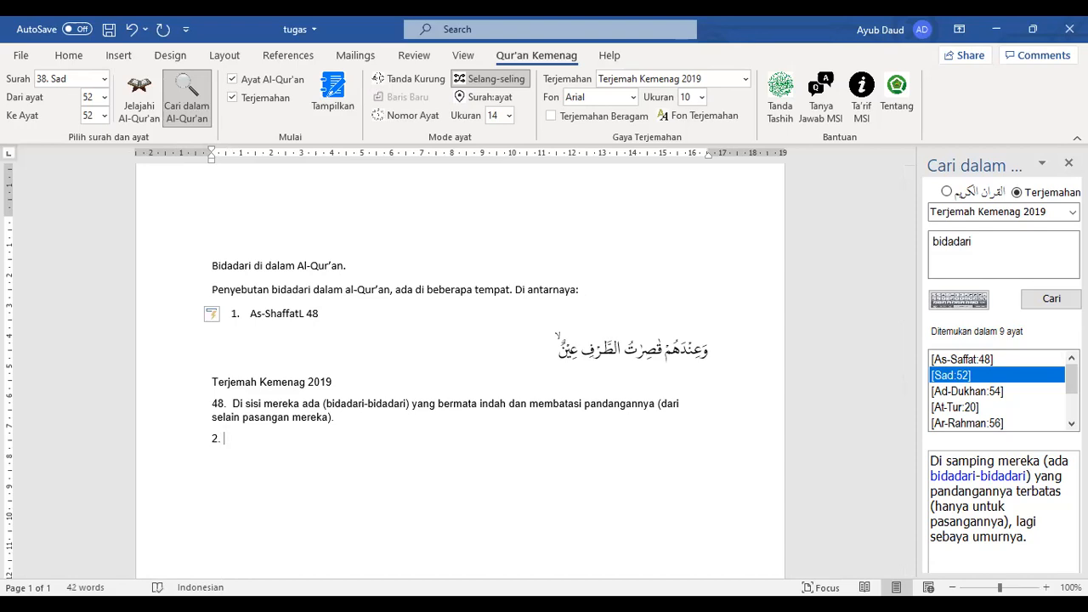
text(Shad : 52)
key(Return)
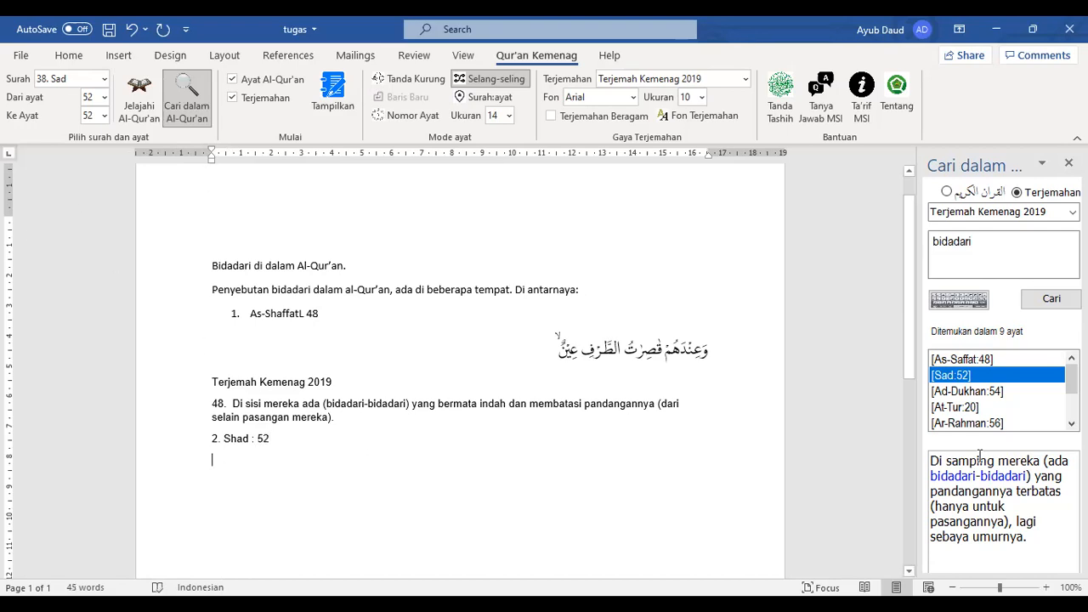
click(332, 95)
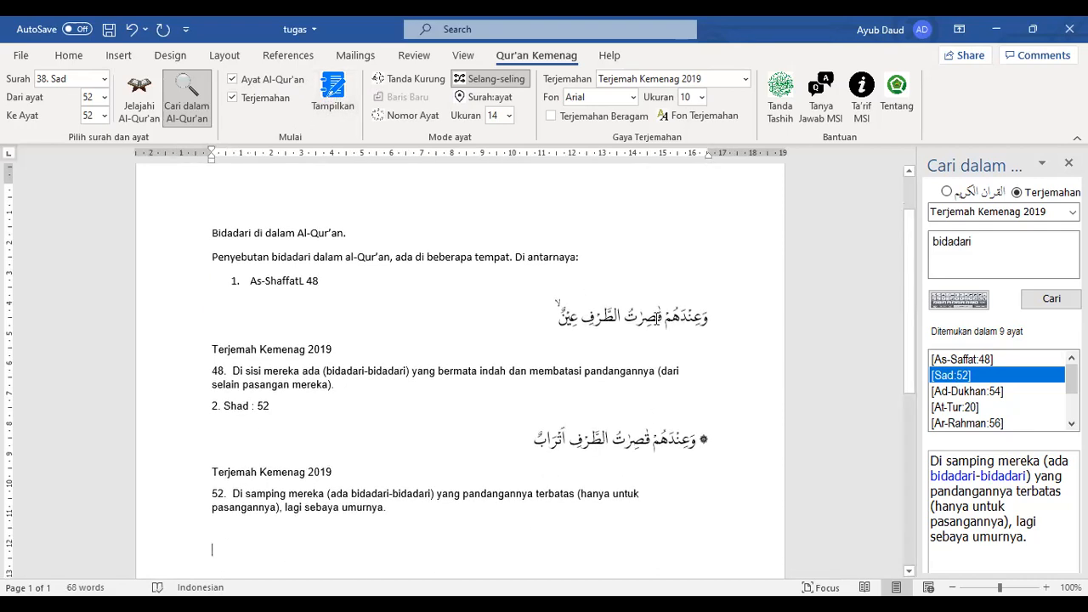
drag(660, 318, 607, 320)
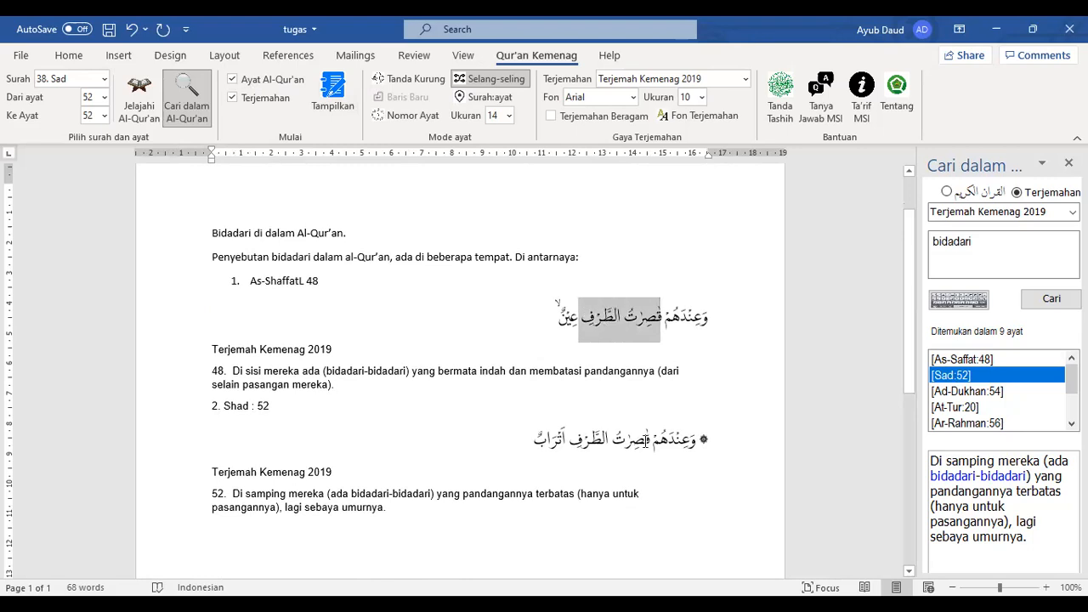
click(388, 544)
click(304, 532)
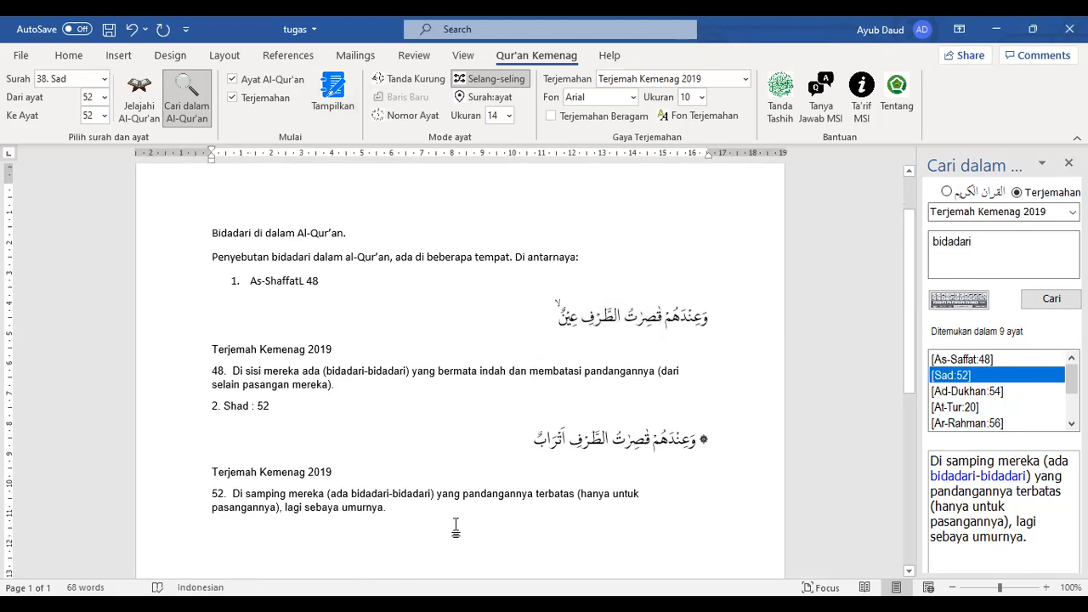
scroll(454, 527, down, 2)
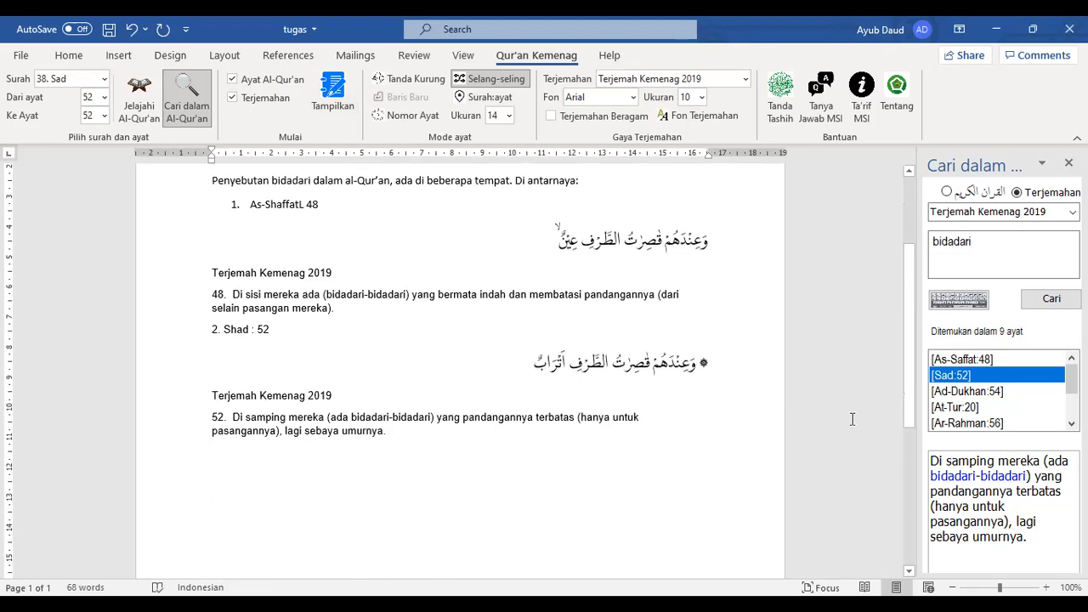
Choose Ad-Dukhan 54, type '3. Dukhan 54:' below verse 52, and insert its verse and translation
click(955, 392)
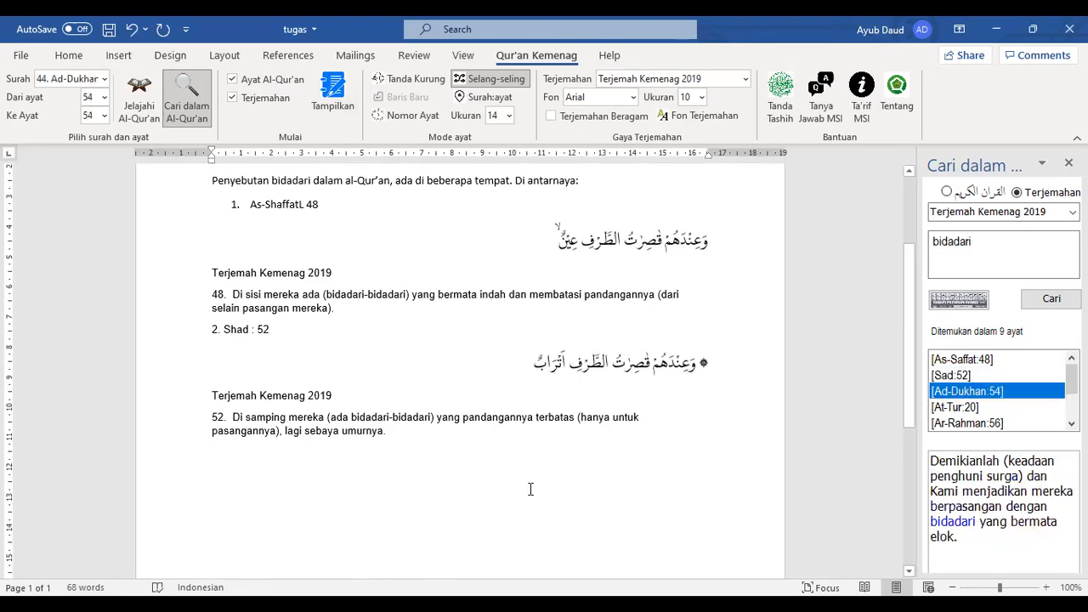
click(331, 492)
text(3. Dukhan)
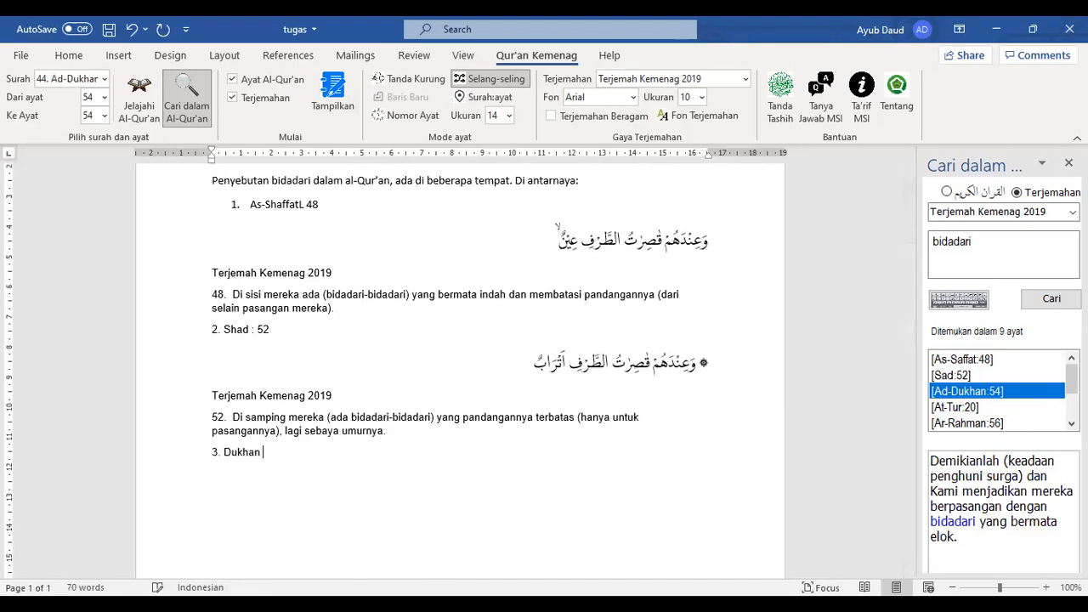
text( 54:)
key(Return)
click(333, 93)
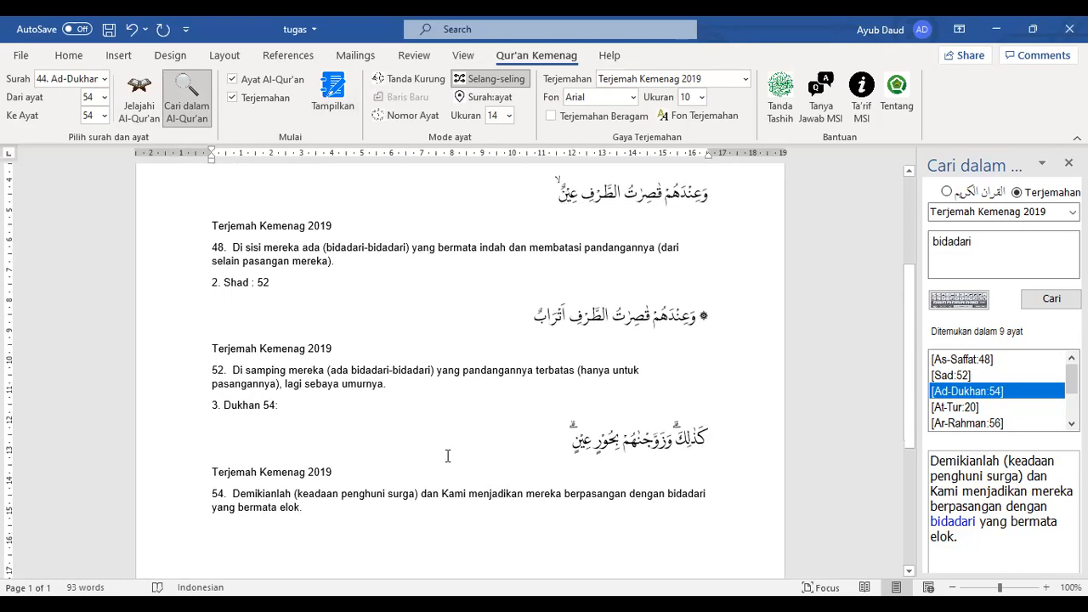
scroll(447, 457, down, 1)
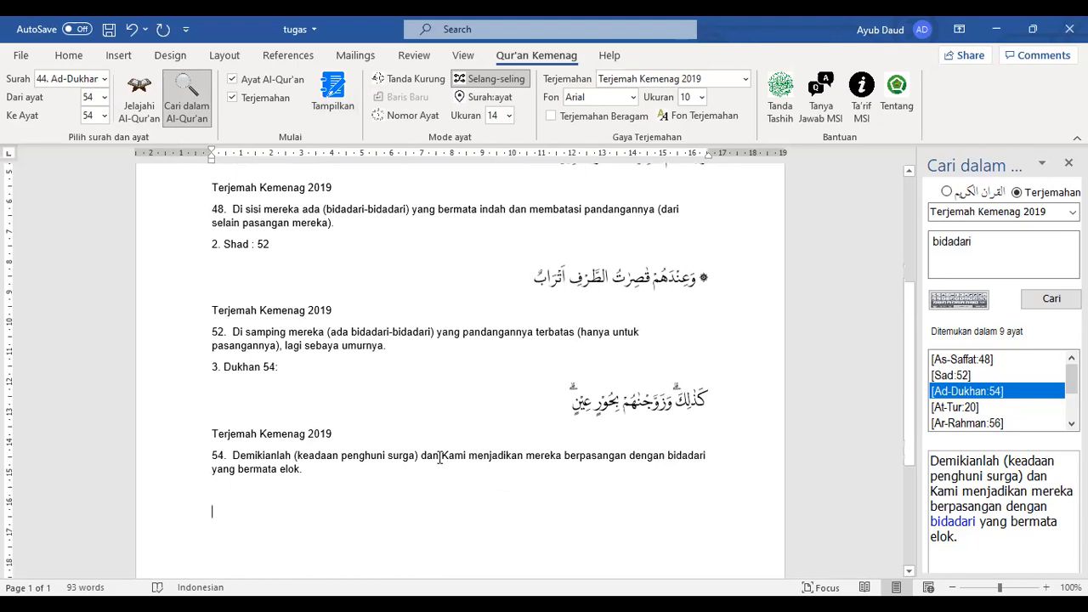
scroll(439, 456, up, 2)
Prefix the heading with 'Sifat-Sifat' and replace 'di' with 'Surga'
scroll(438, 459, down, 3)
scroll(438, 457, up, 6)
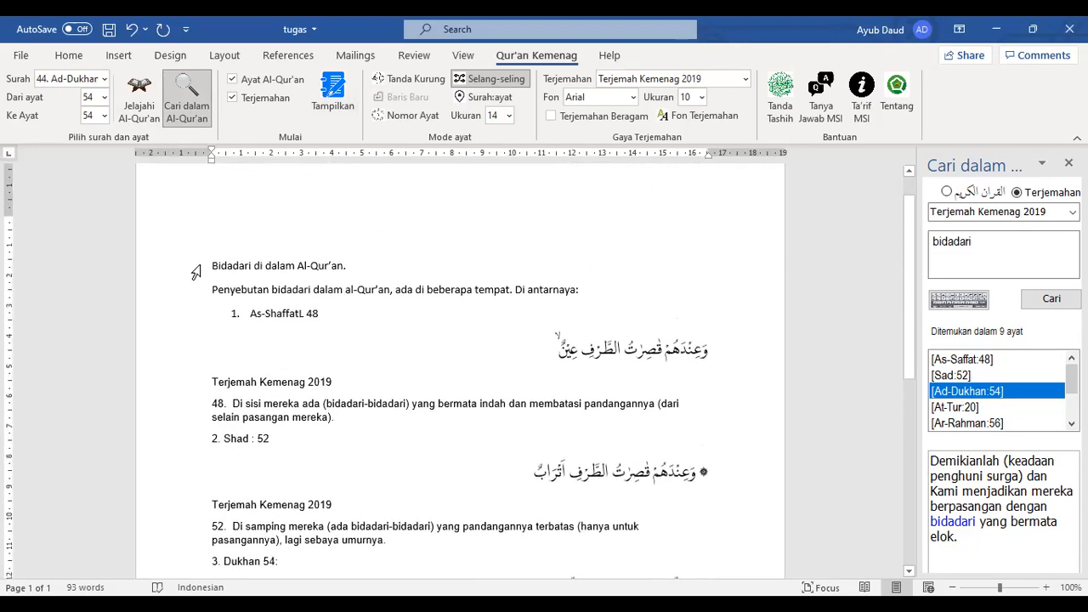
text(ifat)
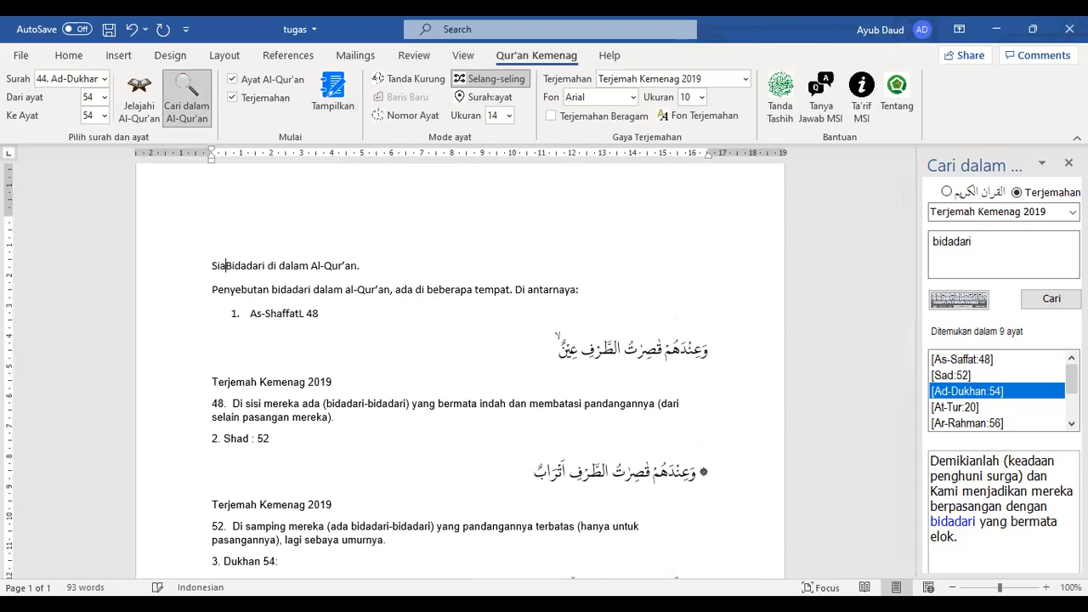
text(-Sifat)
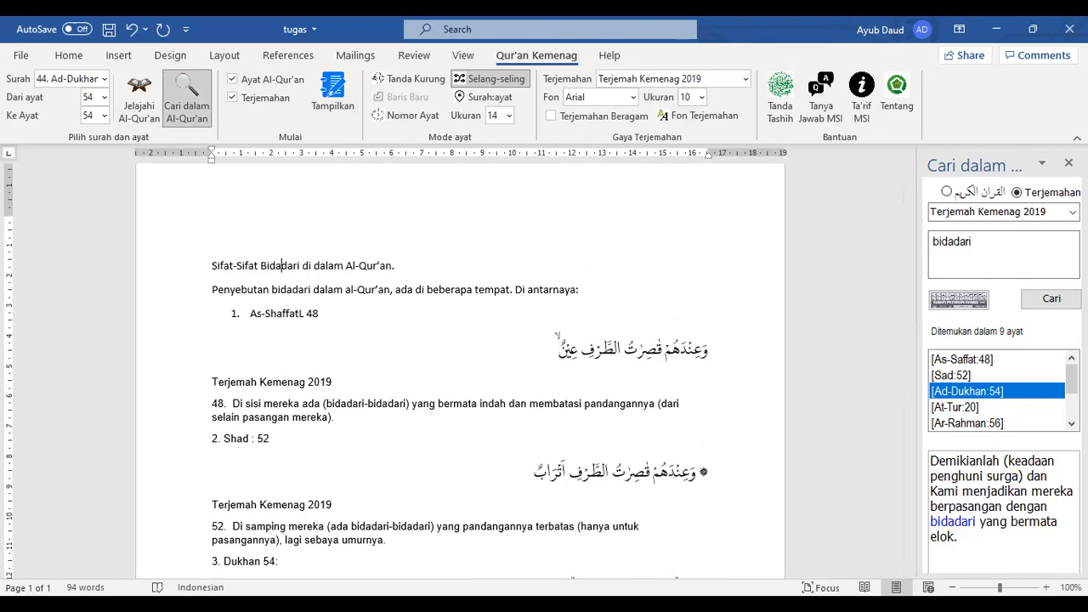
key(Right)
text(Su)
key(BackSpace)
key(BackSpace)
key(BackSpace)
text(Surga)
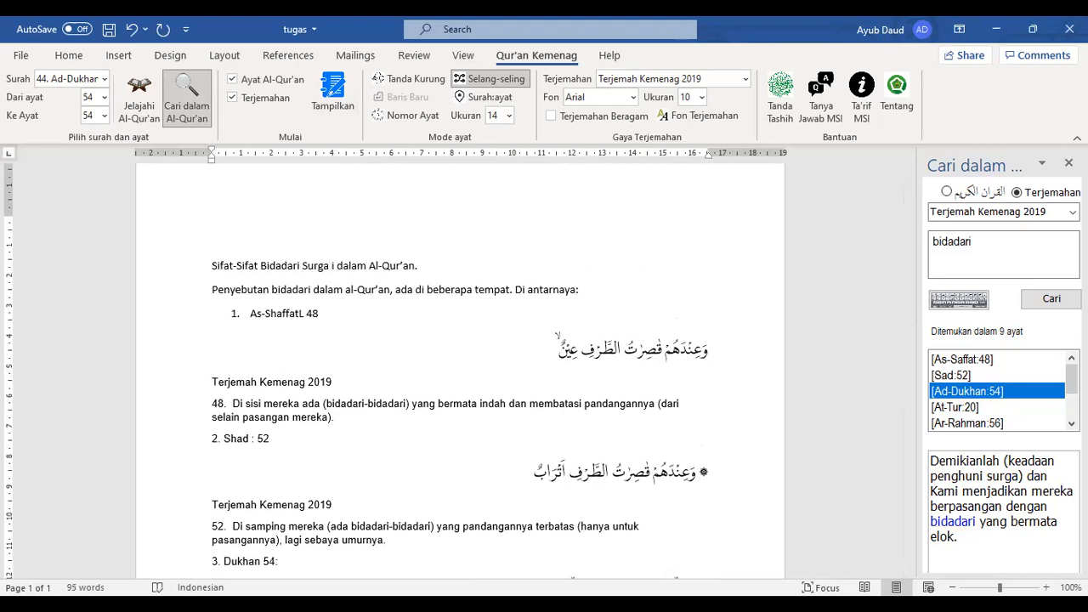
key(BackSpace)
Move to the end of the intro sentence and scroll through the verse list
click(619, 299)
scroll(620, 299, down, 4)
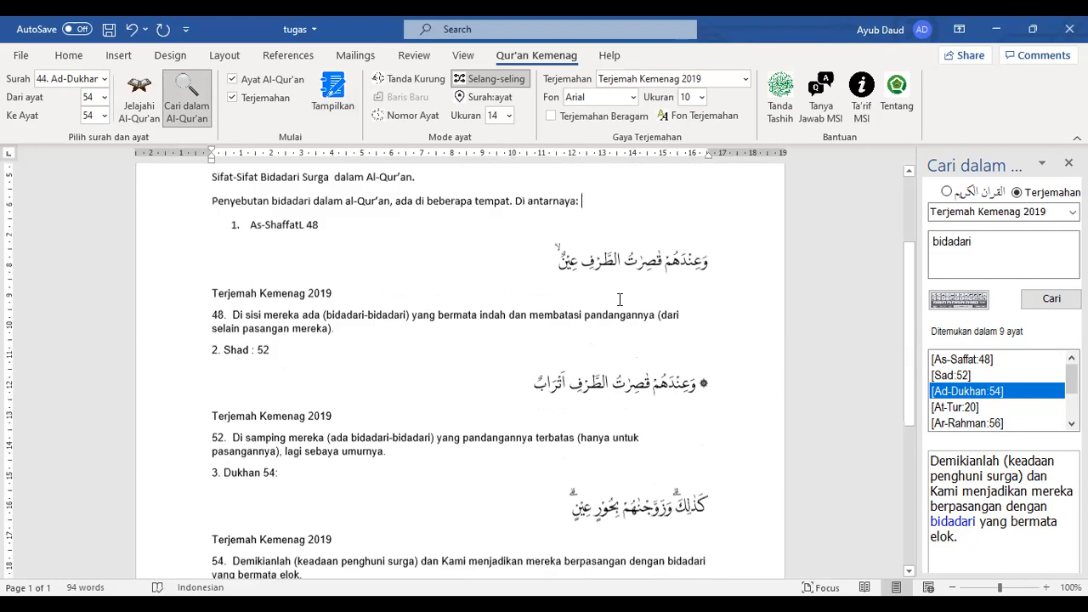
scroll(620, 300, up, 3)
scroll(620, 300, up, 2)
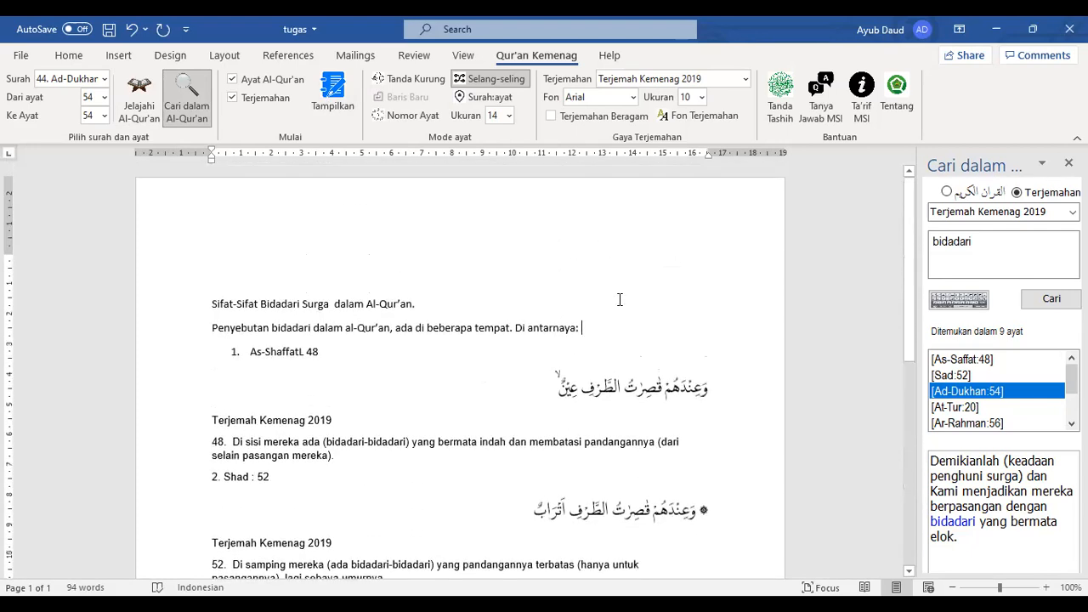
scroll(241, 358, down, 2)
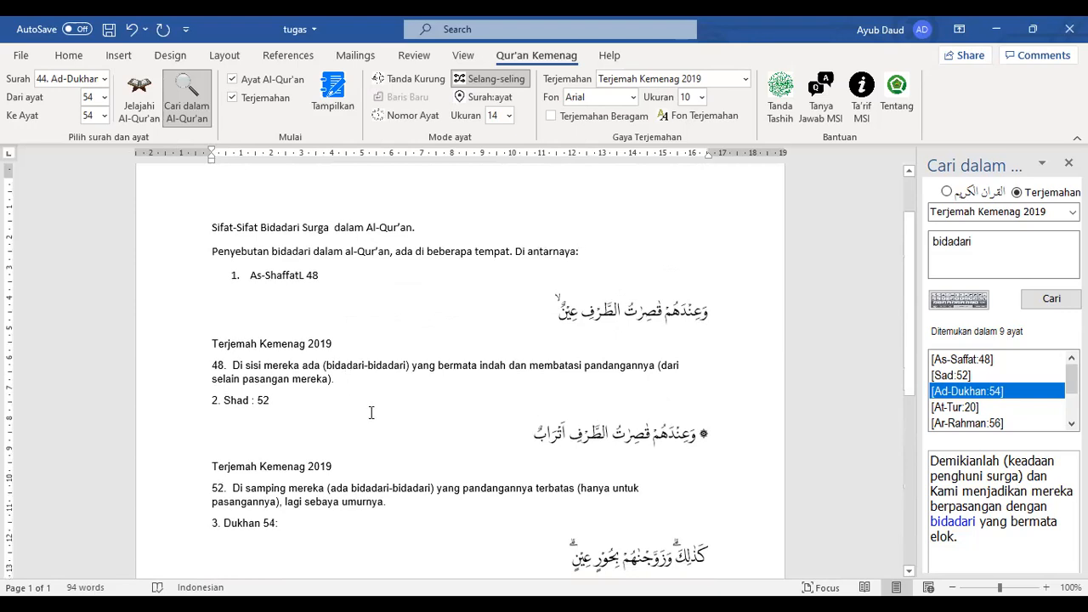
Start entry '4. Tur' on the line below the Ad-Dukhan 54 translation
scroll(371, 412, down, 3)
scroll(216, 449, down, 1)
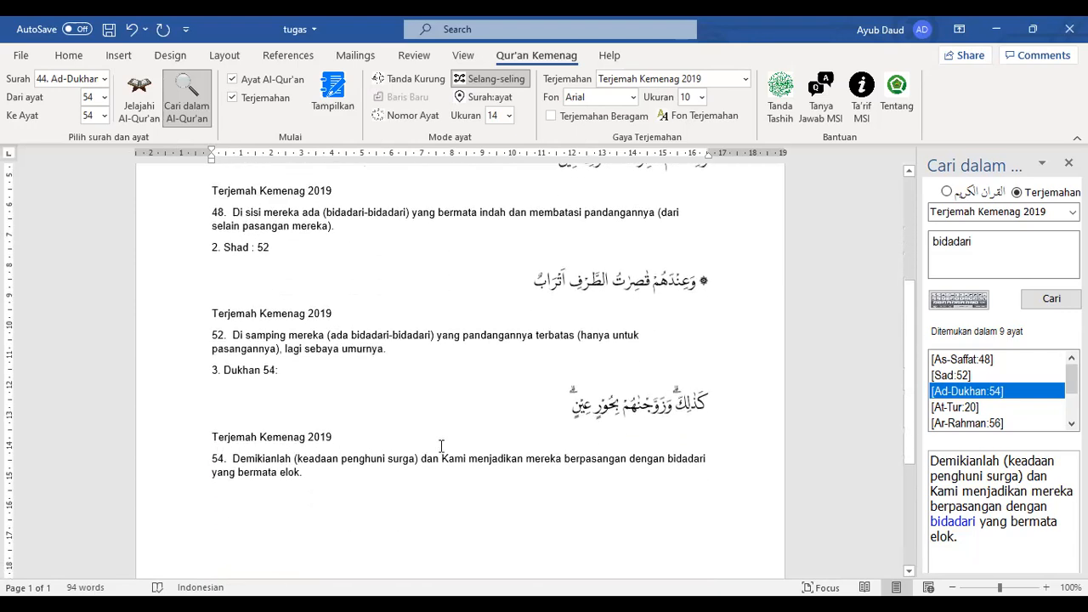
scroll(221, 433, up, 3)
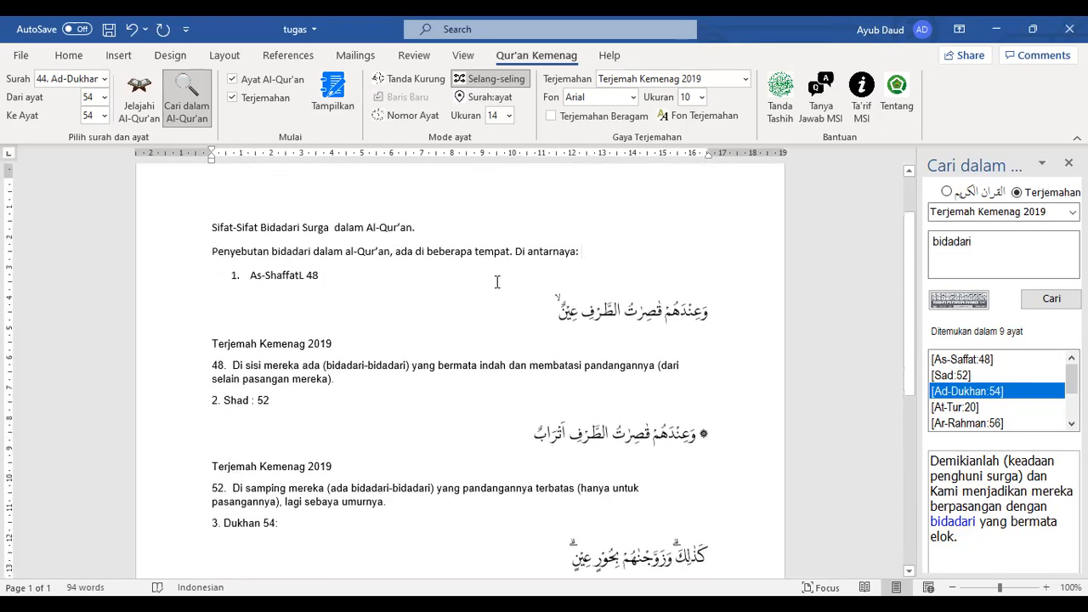
scroll(289, 416, down, 4)
click(271, 417)
click(250, 383)
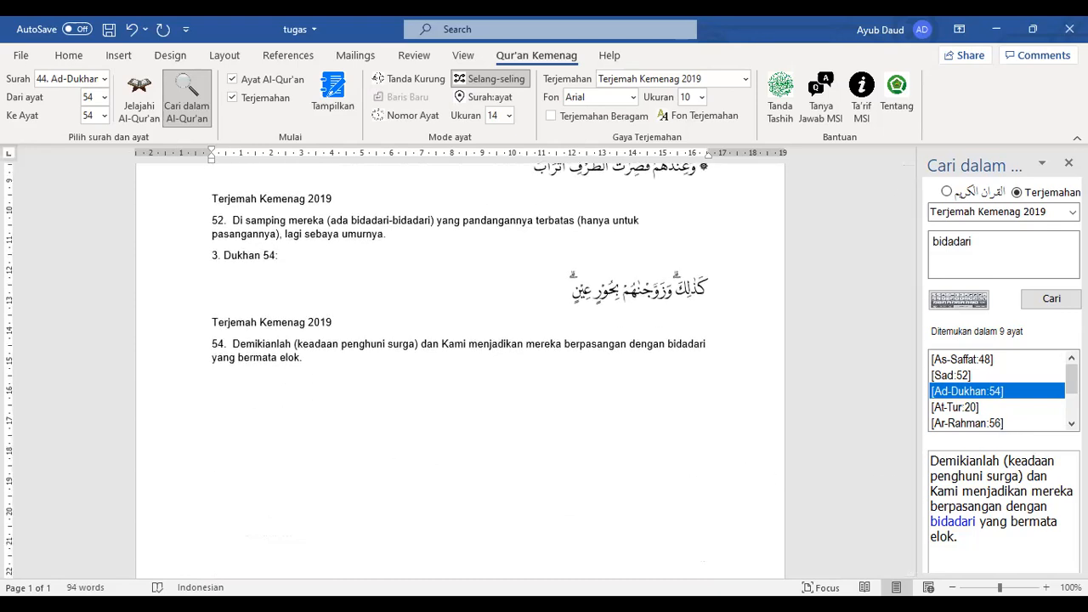
text(4. Thur)
key(BackSpace)
key(BackSpace)
key(BackSpace)
text(ur: 20)
Insert the At-Tur 20 search result, then undo the misplaced translation text
click(954, 407)
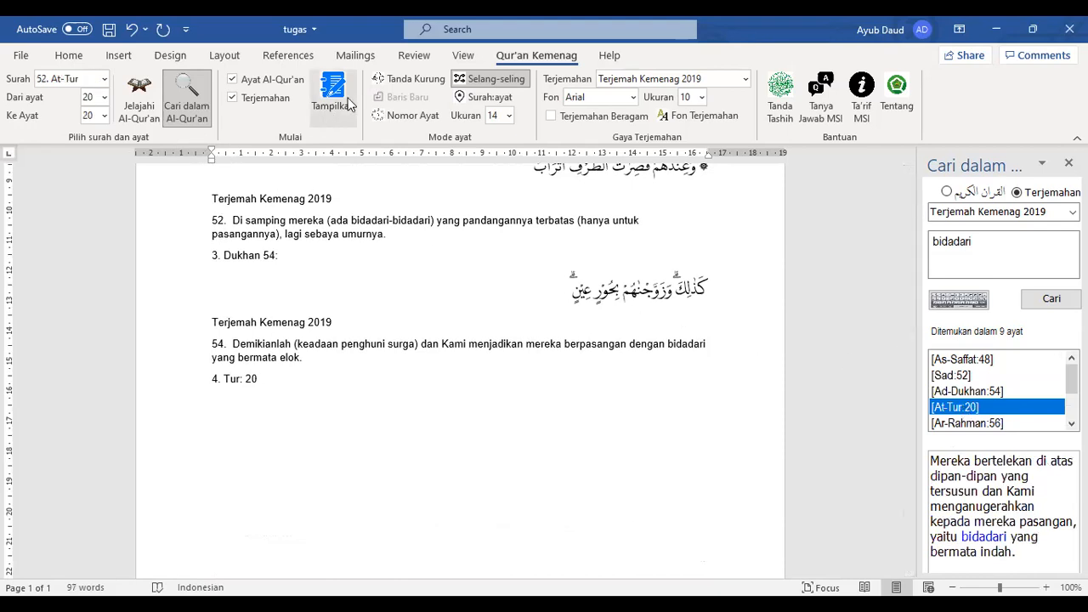
click(339, 89)
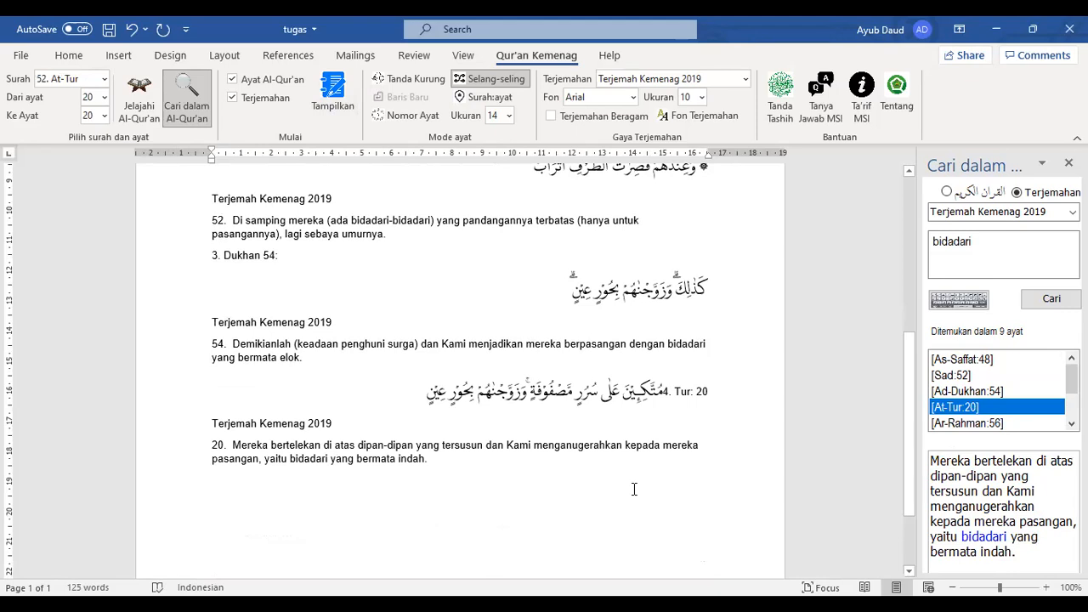
key(ctrl+z)
key(ctrl+z)
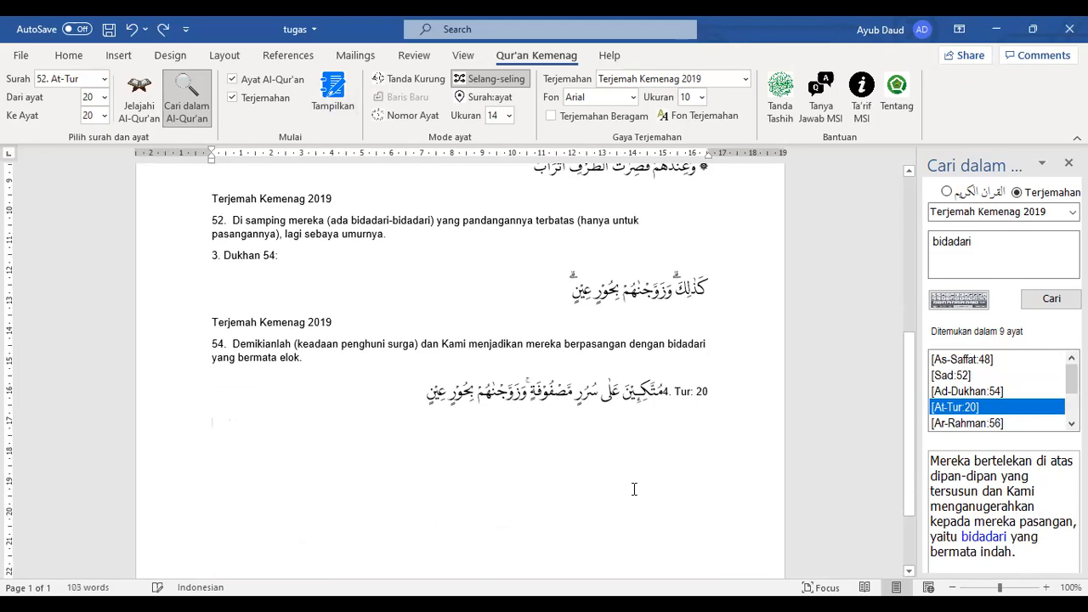
key(ctrl+z)
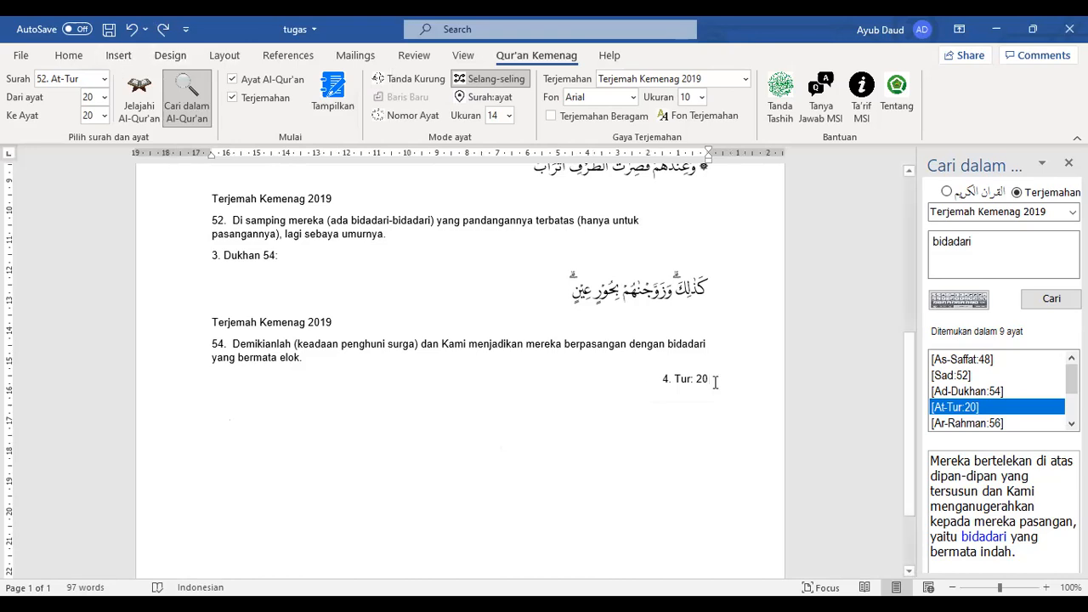
Make the '4. Tur: 20' line left-to-right and insert At-Tur 20's verse and translation below
click(68, 54)
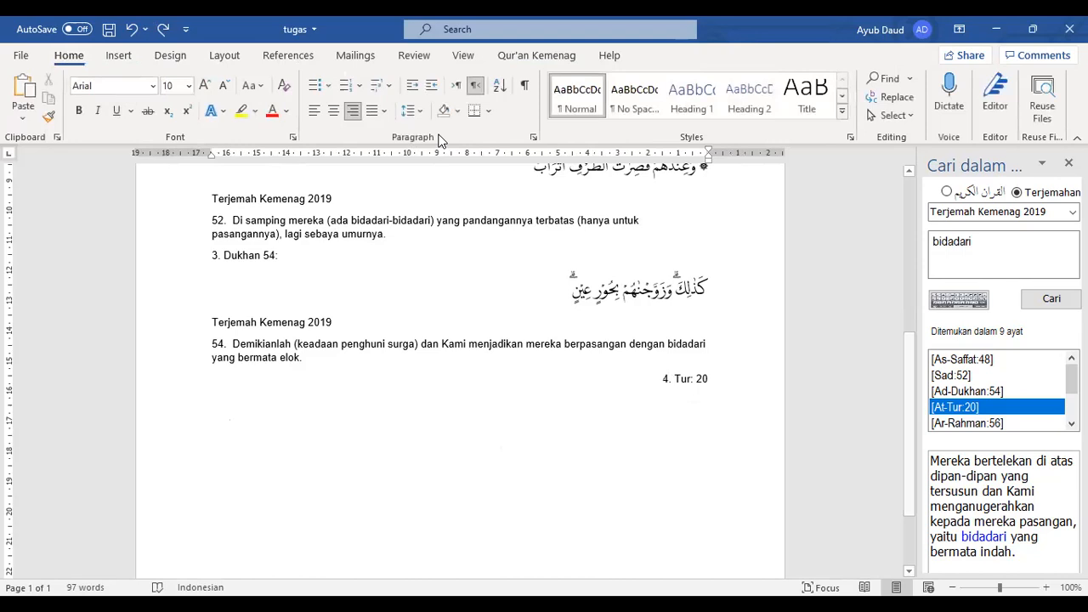
click(456, 85)
click(268, 383)
key(Return)
click(533, 58)
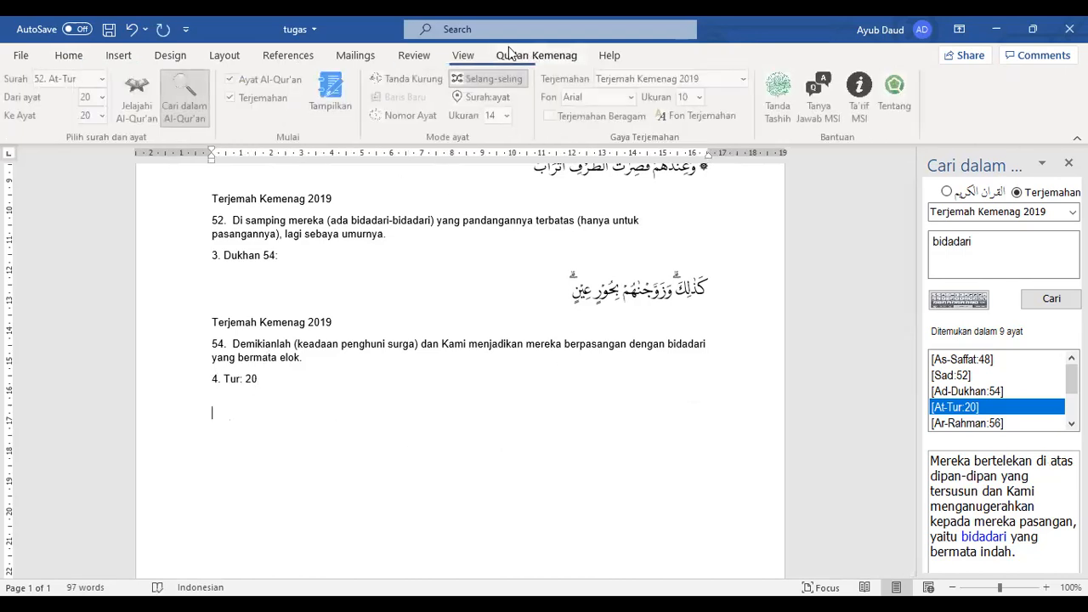
click(332, 90)
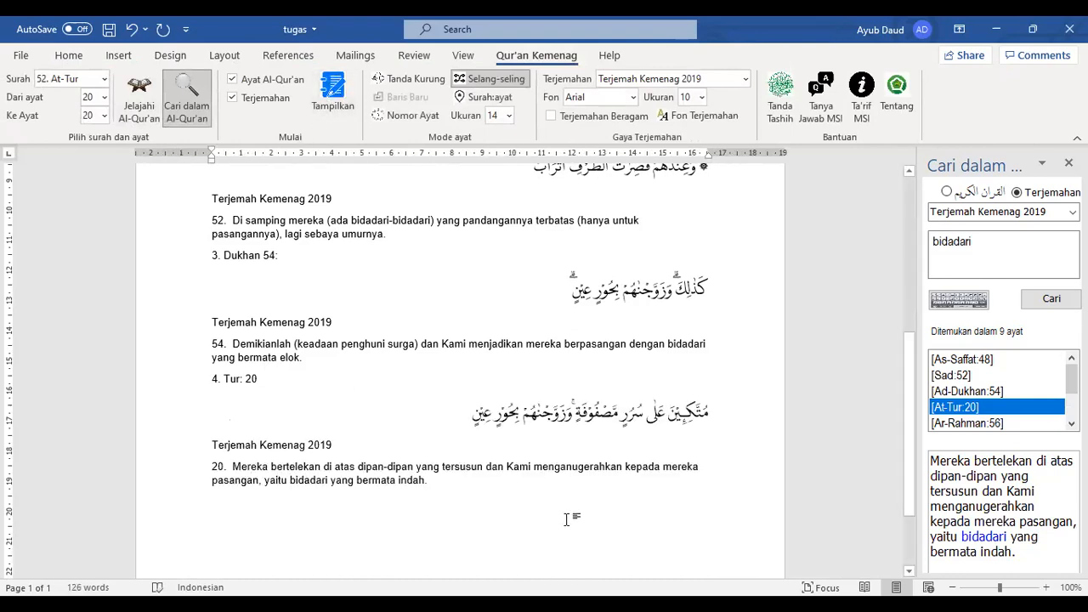
scroll(567, 519, down, 1)
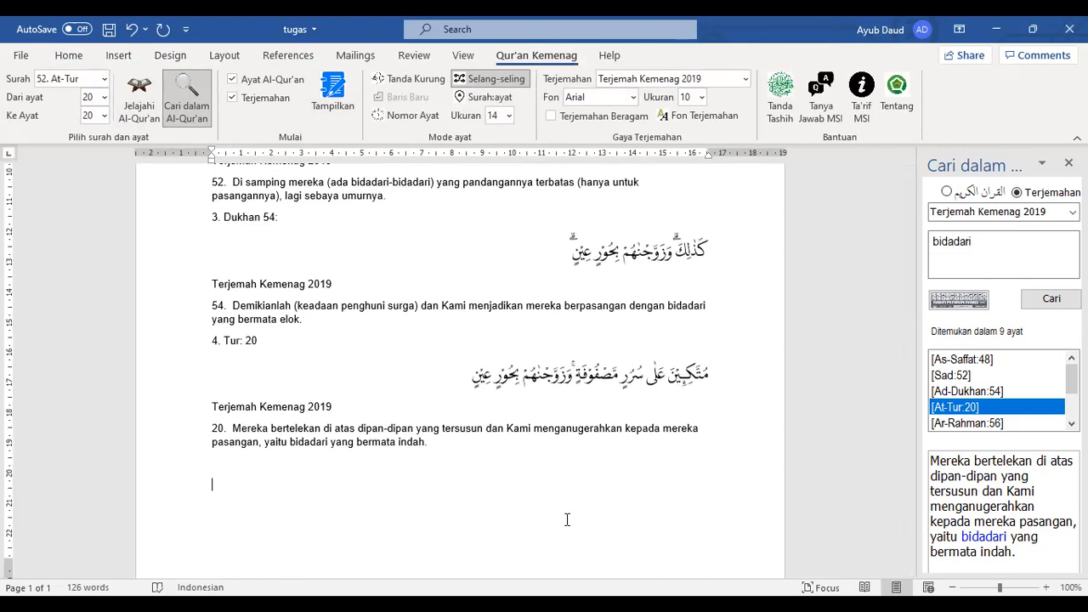
Preview the translations of Ar-Rahman 56, 70, 72 and Al-Waqi'ah 22 and 35
scroll(567, 519, up, 7)
scroll(567, 520, down, 9)
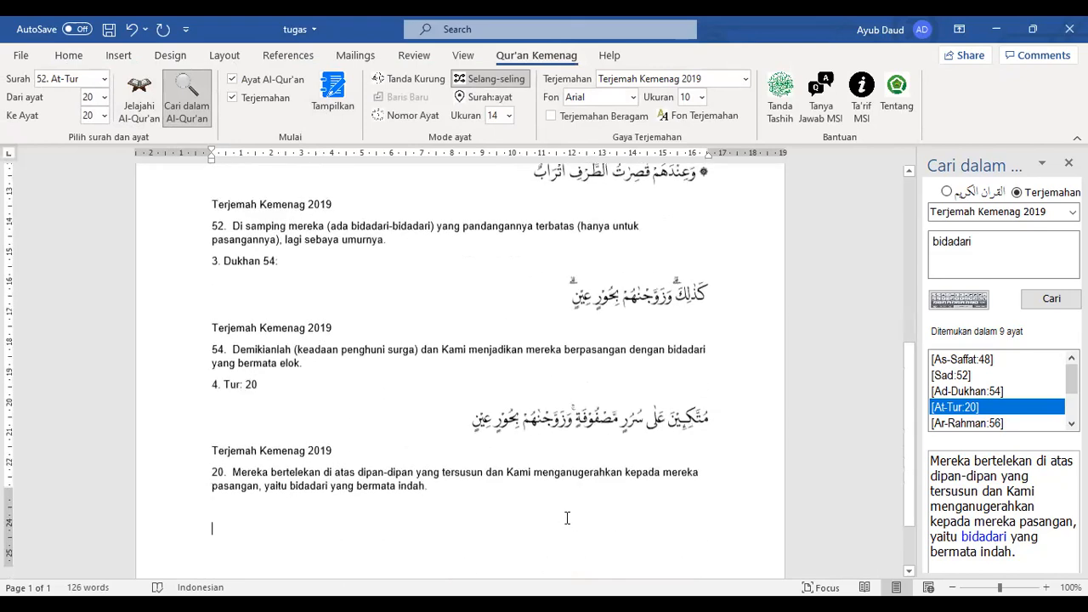
click(1071, 423)
click(1071, 423)
click(1071, 423)
click(1071, 423)
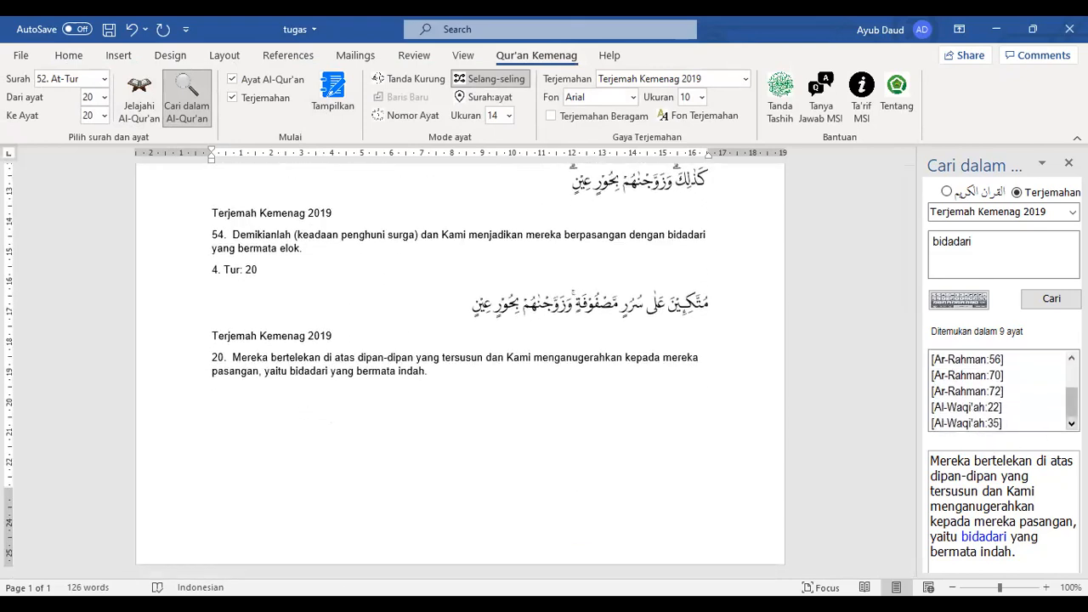
drag(1071, 404, 1071, 392)
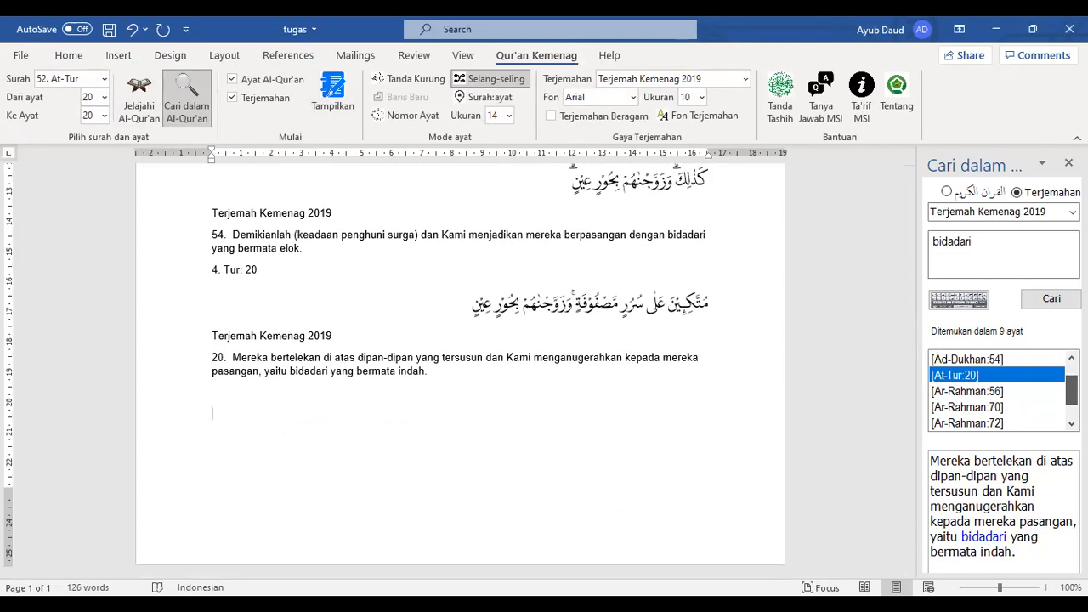
click(963, 393)
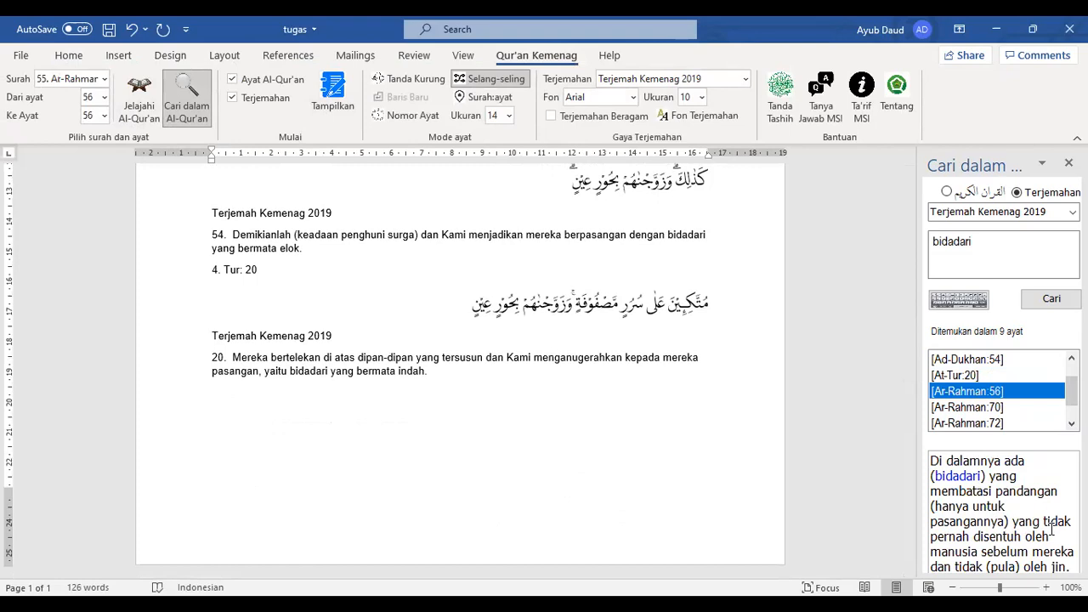
click(995, 409)
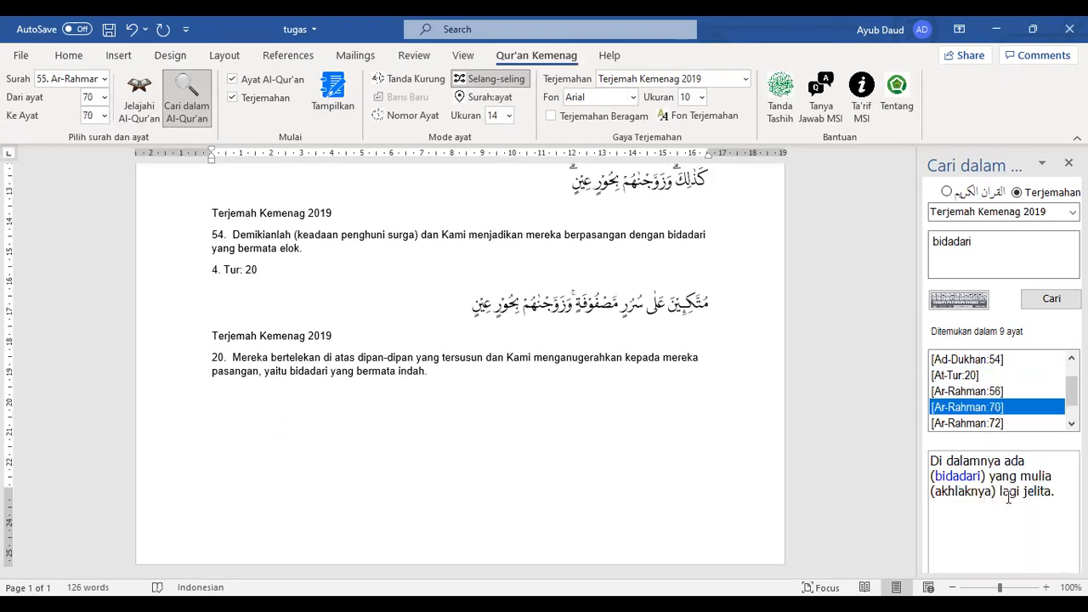
click(983, 425)
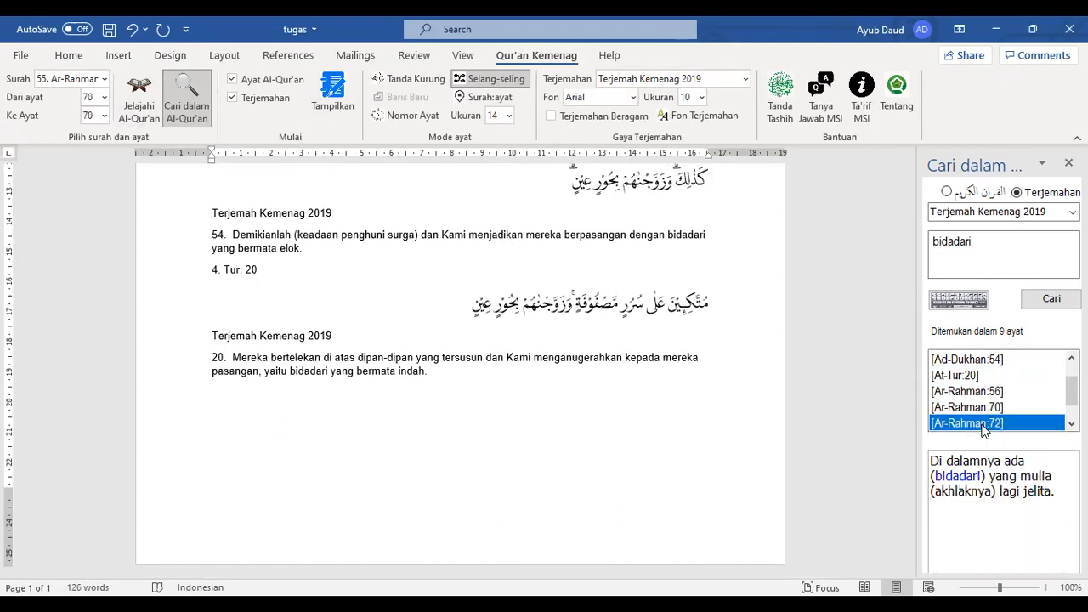
click(1072, 423)
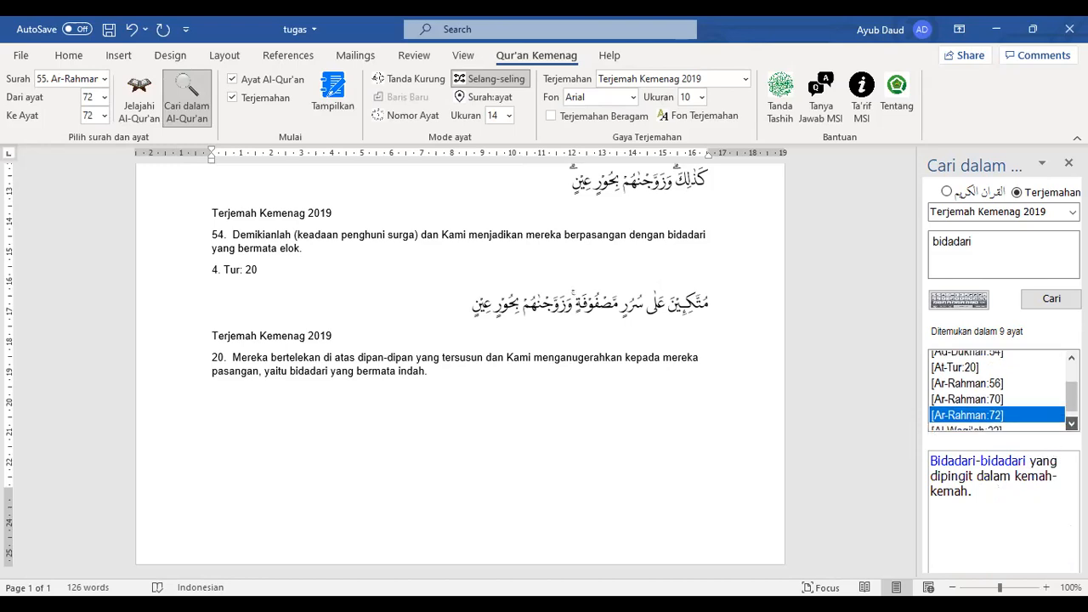
click(992, 407)
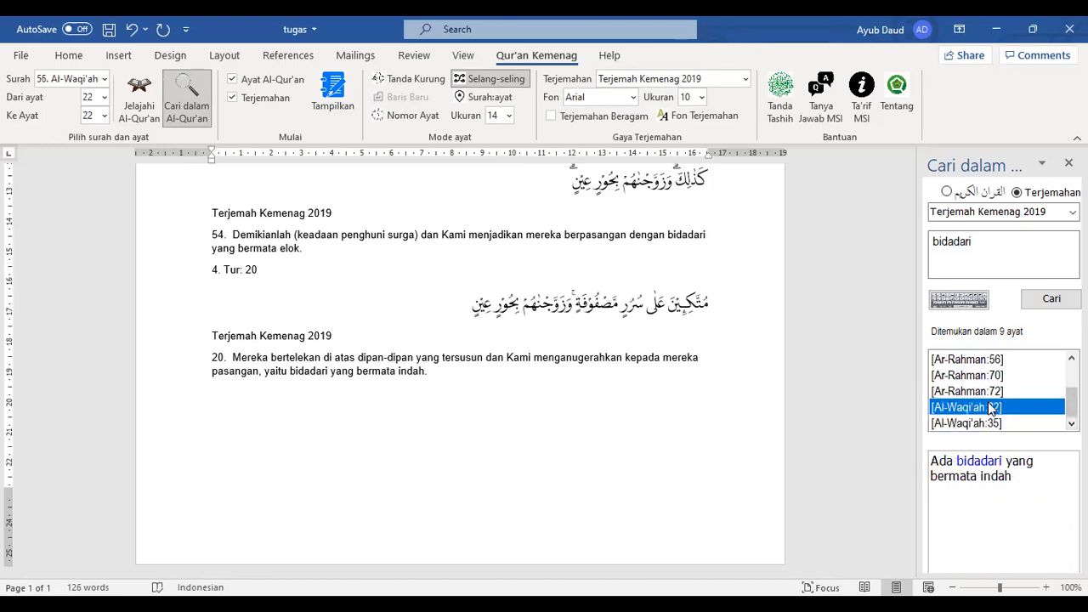
click(969, 425)
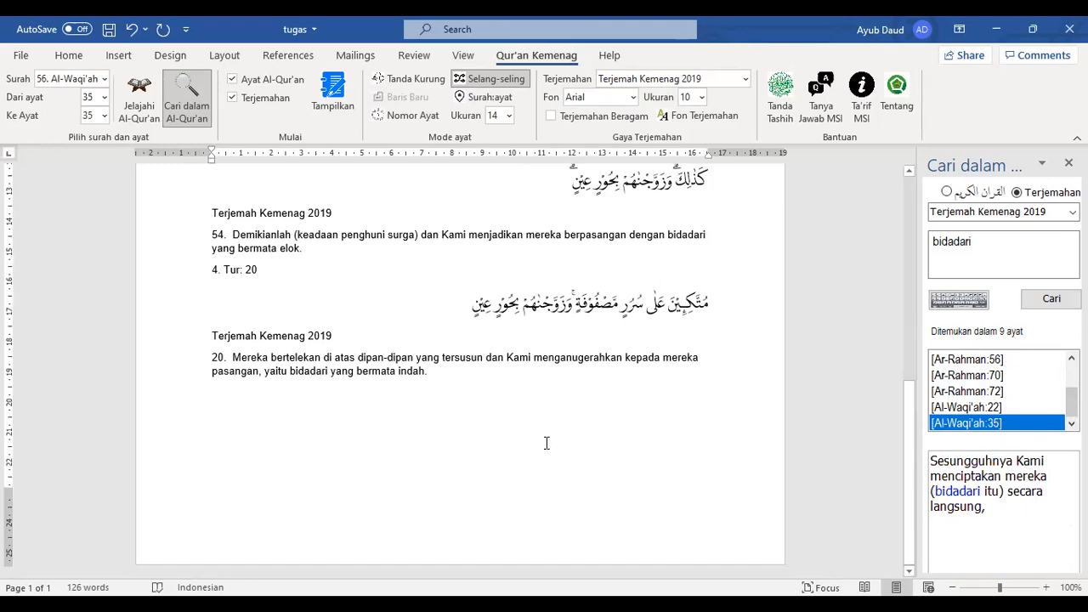
scroll(534, 442, up, 5)
scroll(533, 439, down, 10)
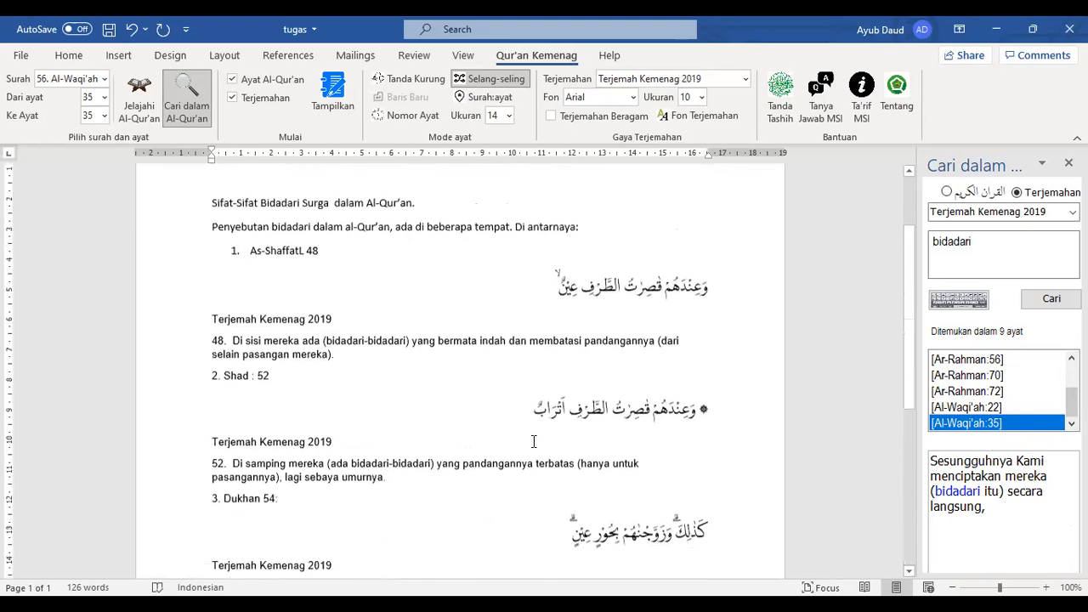
Write the summary 'Ada dua sifat utama bidadari di dalam al-Qur'an...' with trait 1 'Bermata indah'
click(248, 415)
text(Ada dua )
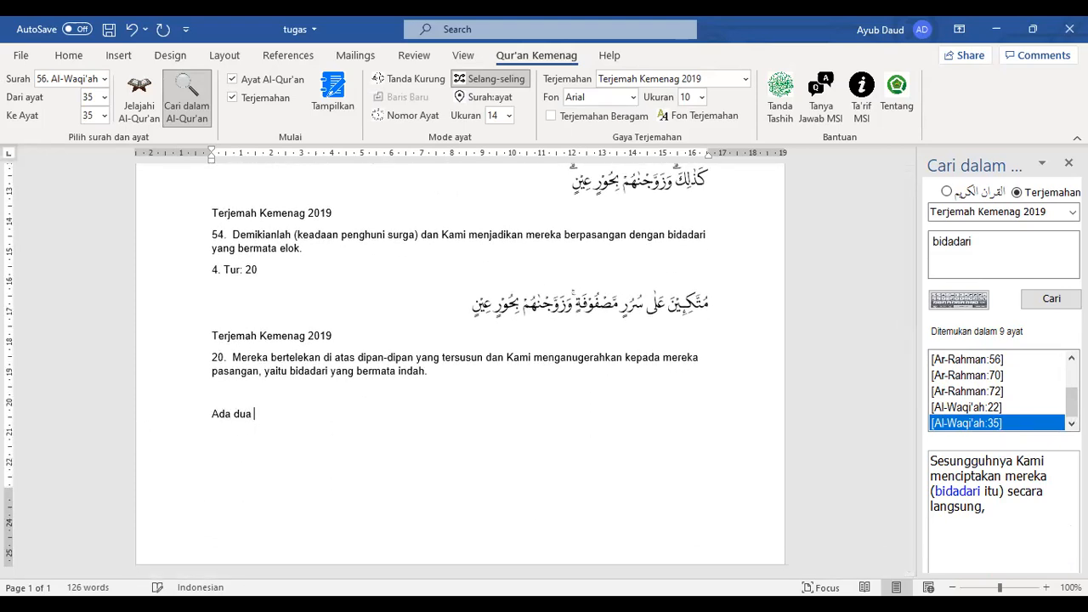
text(sifat utama bidadari di dalam al-)
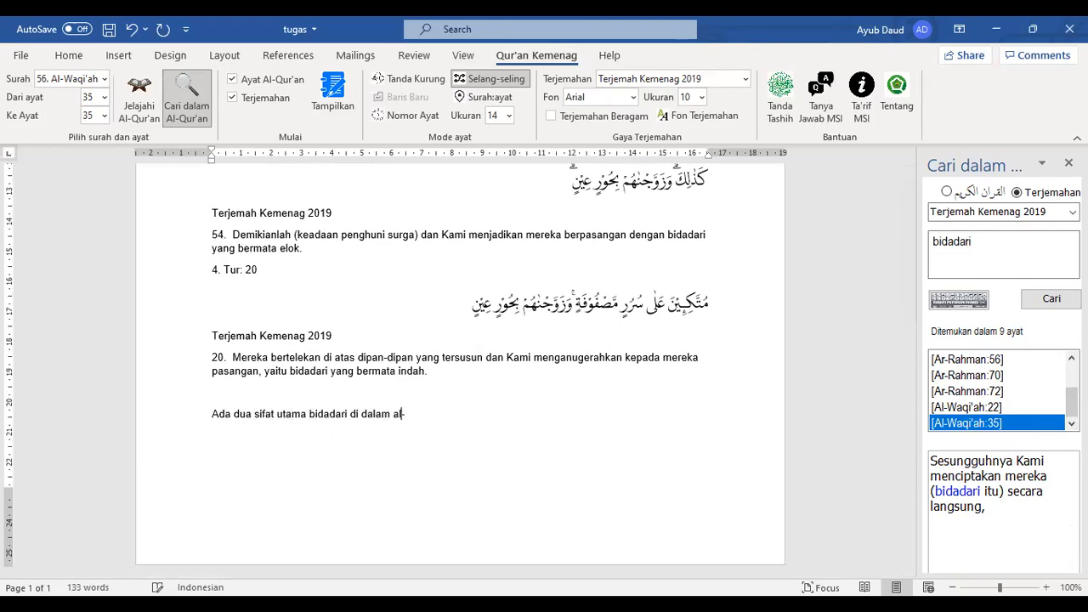
text(Qur'an, jika dilihat dari ayat--aya)
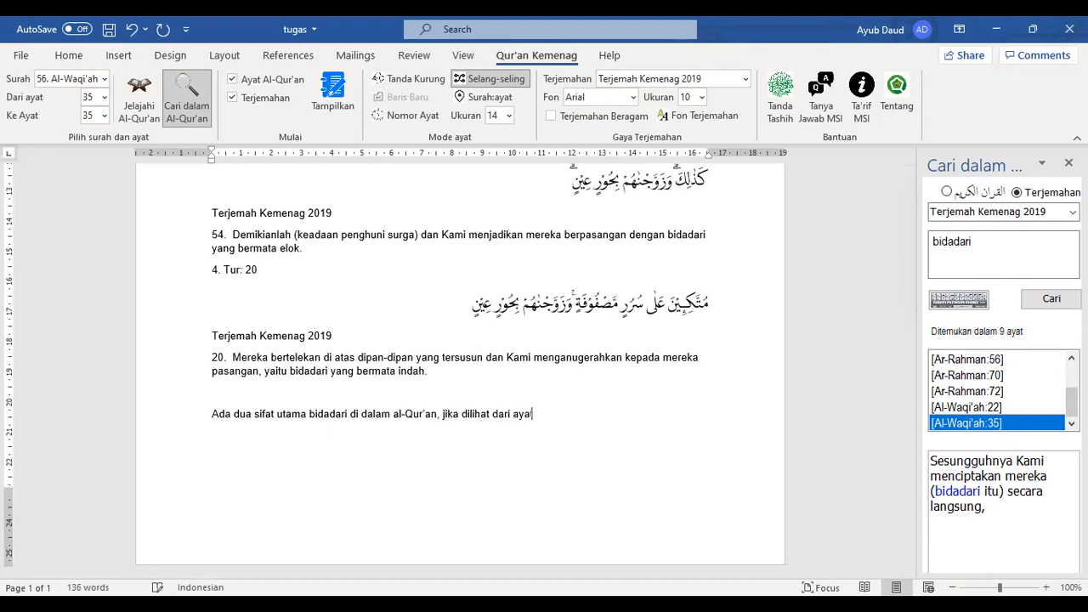
key(BackSpace)
key(BackSpace)
key(BackSpace)
text(yat)
key(BackSpace)
key(BackSpace)
text(atas, yakni 1)
text(. )
text(Bermata indah)
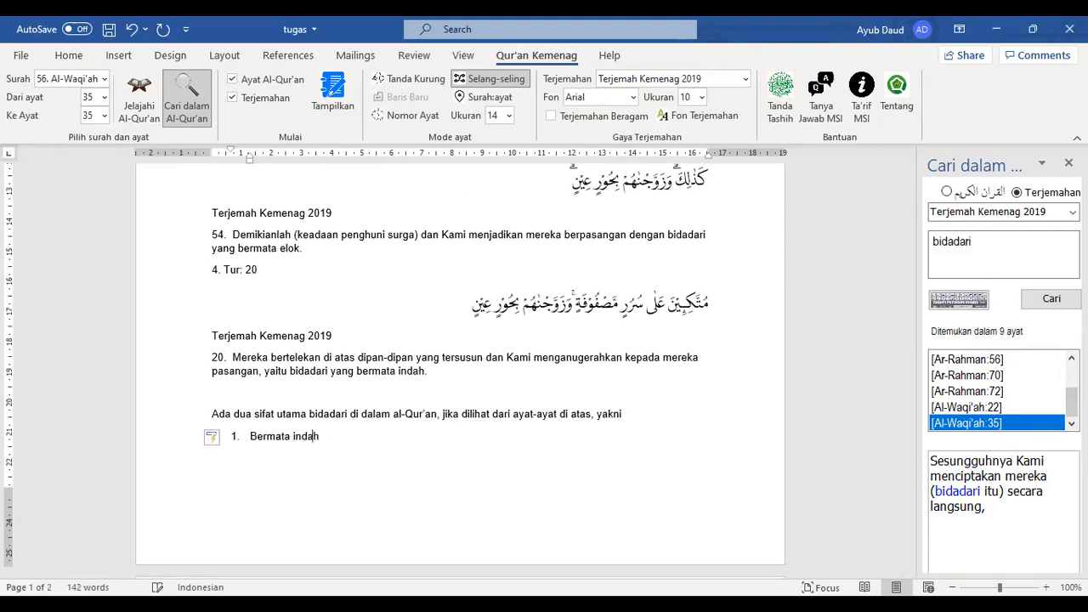
key(Return)
Add trait 2 'pandangannya tidak jelalatan' and the closing sentence 'Oleh karena itu, mustahil...'
text(Yang paling penting adalah tidak berm)
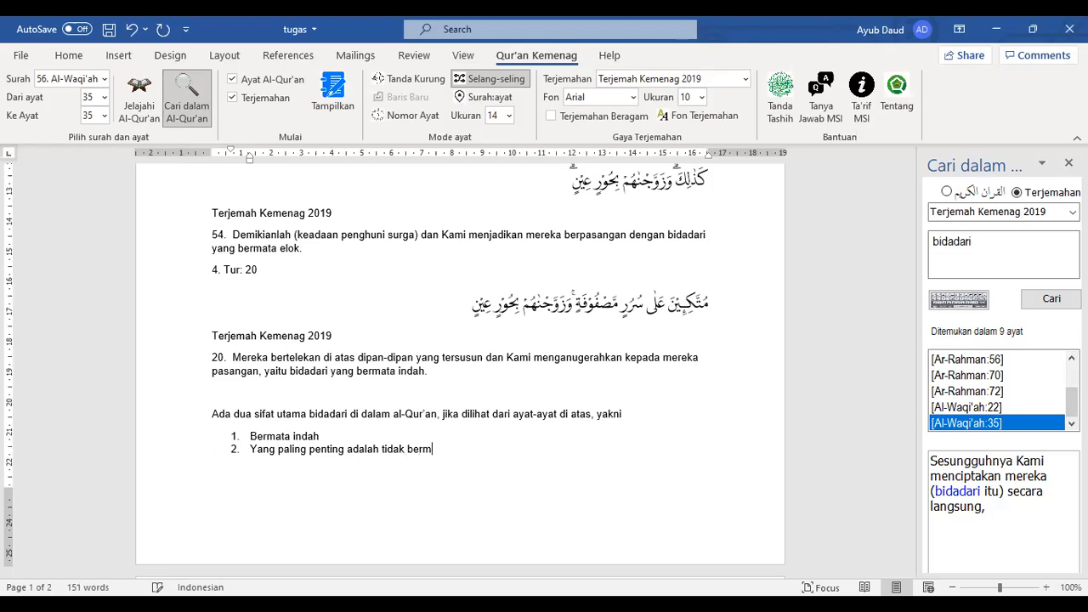
key(BackSpace)
key(BackSpace)
key(BackSpace)
key(BackSpace)
key(BackSpace)
key(BackSpace)
key(BackSpace)
key(BackSpace)
key(BackSpace)
key(BackSpace)
text(pandangannya tidak jelalatan.)
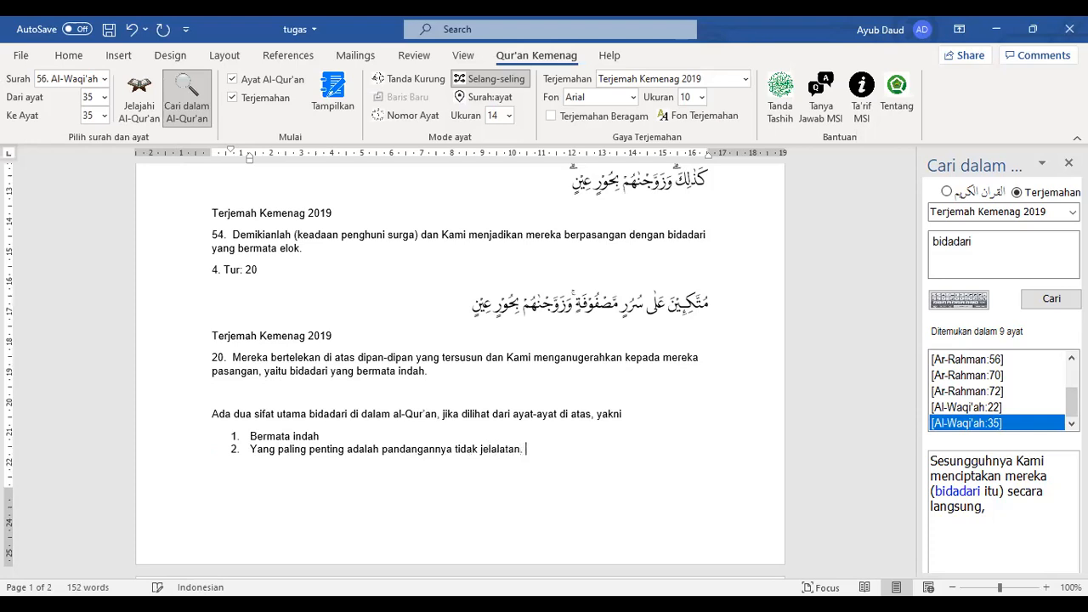
key(Return)
text(Oleh karena itu, mustah)
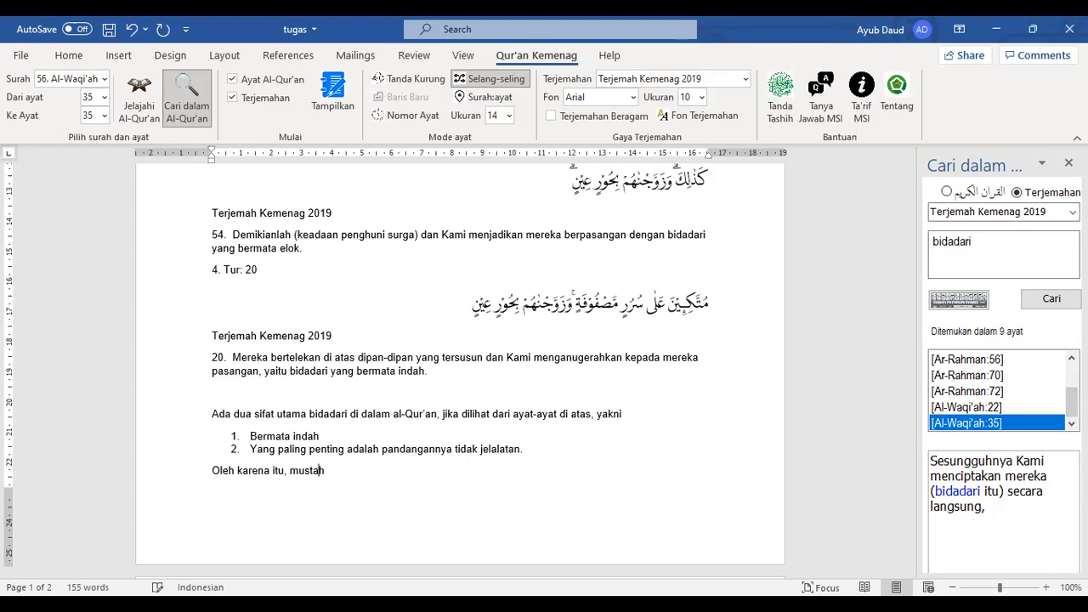
text(il, cowok bermata keranjang, berjodoh dengan bidadari suraga.)
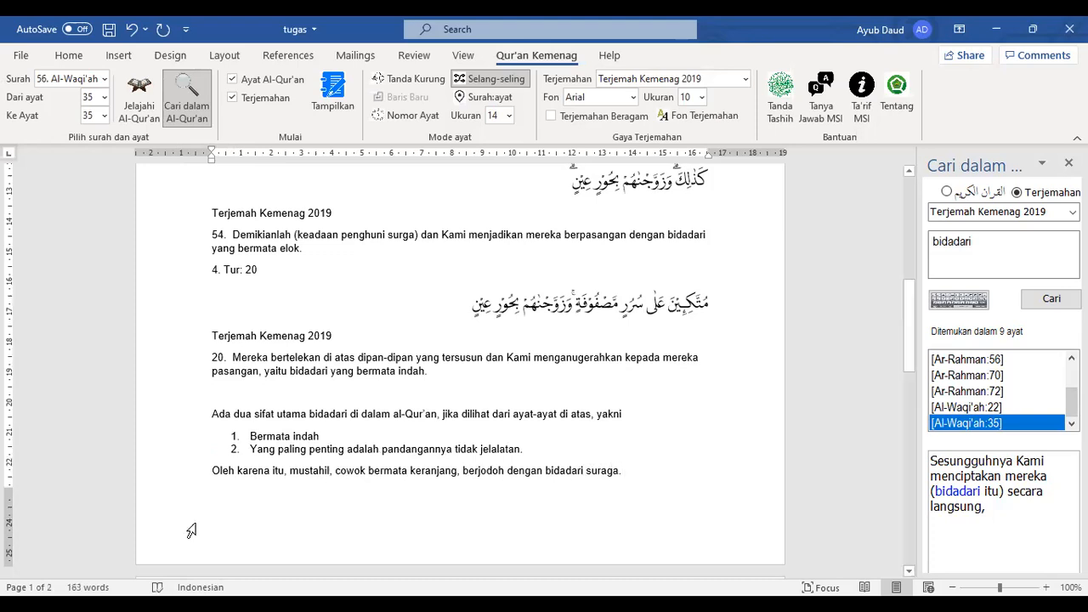
scroll(187, 527, up, 10)
drag(422, 303, 193, 301)
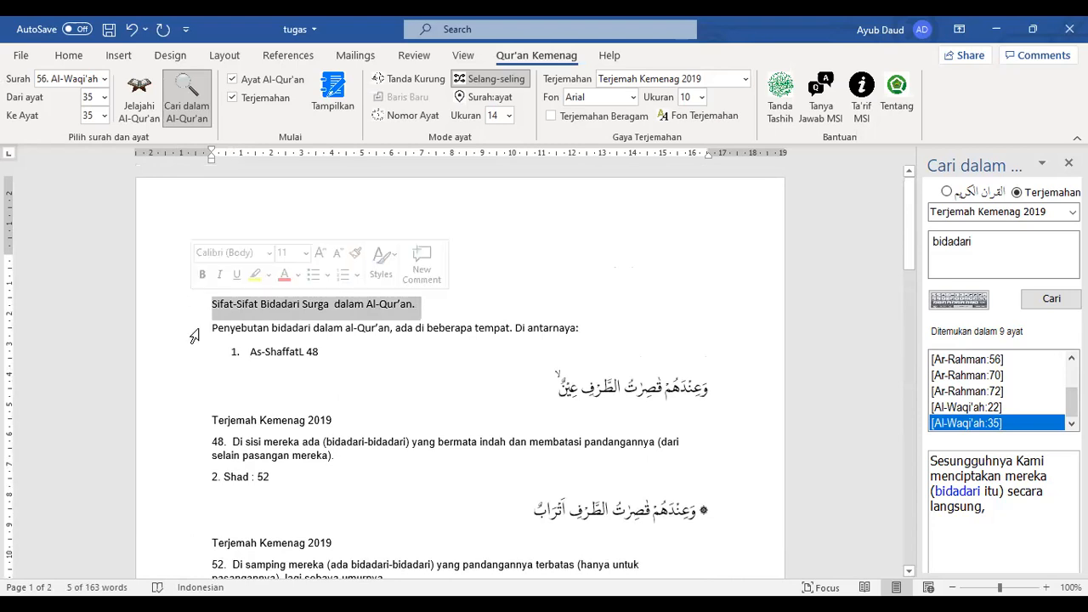
scroll(598, 389, down, 3)
click(981, 253)
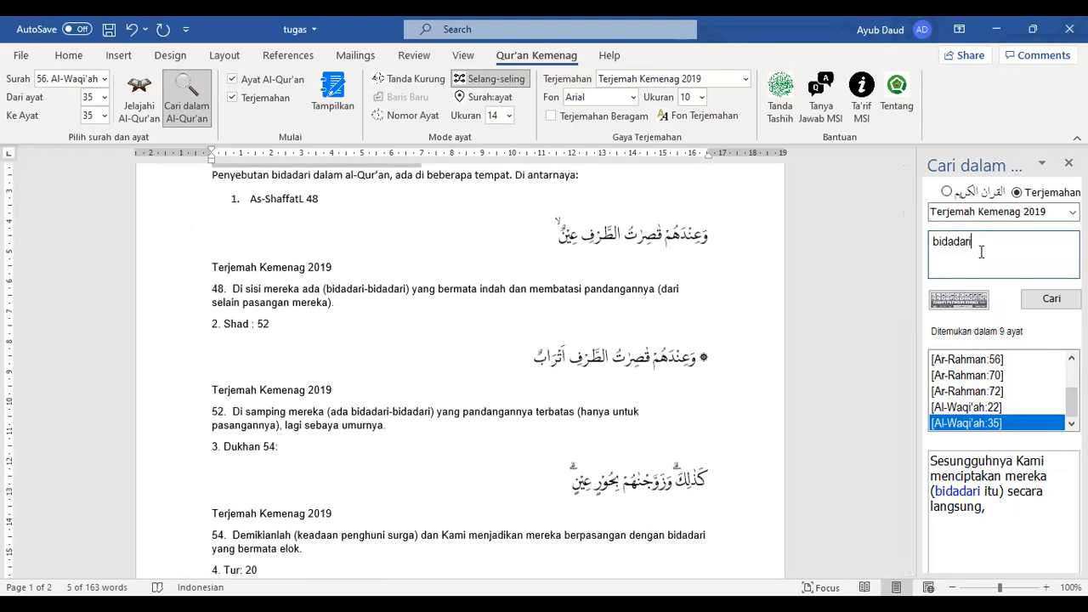
scroll(661, 281, up, 3)
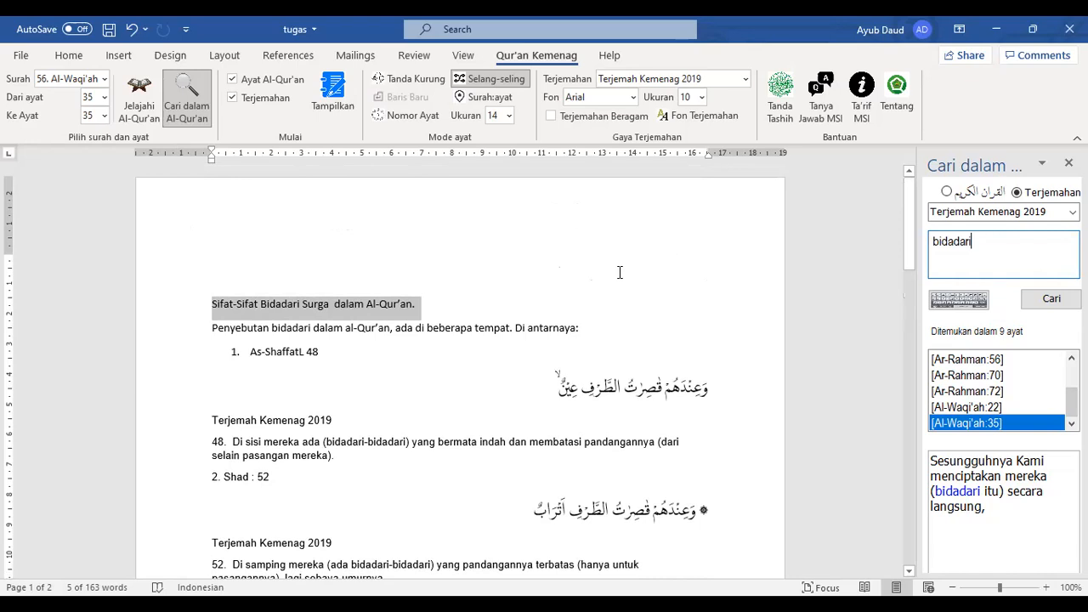
scroll(620, 272, down, 15)
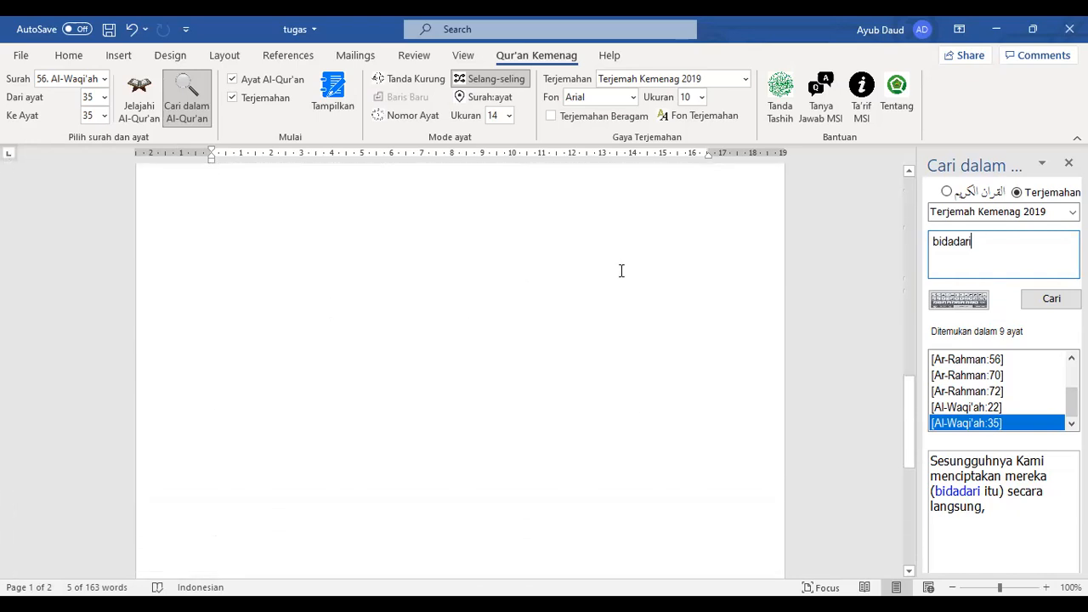
scroll(622, 271, up, 15)
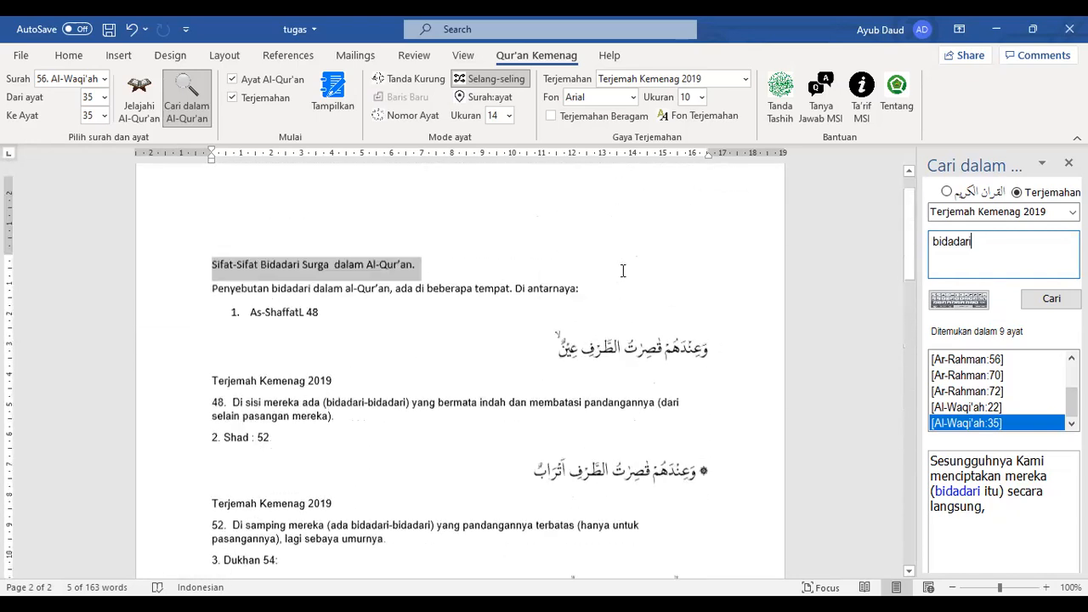
scroll(622, 271, up, 1)
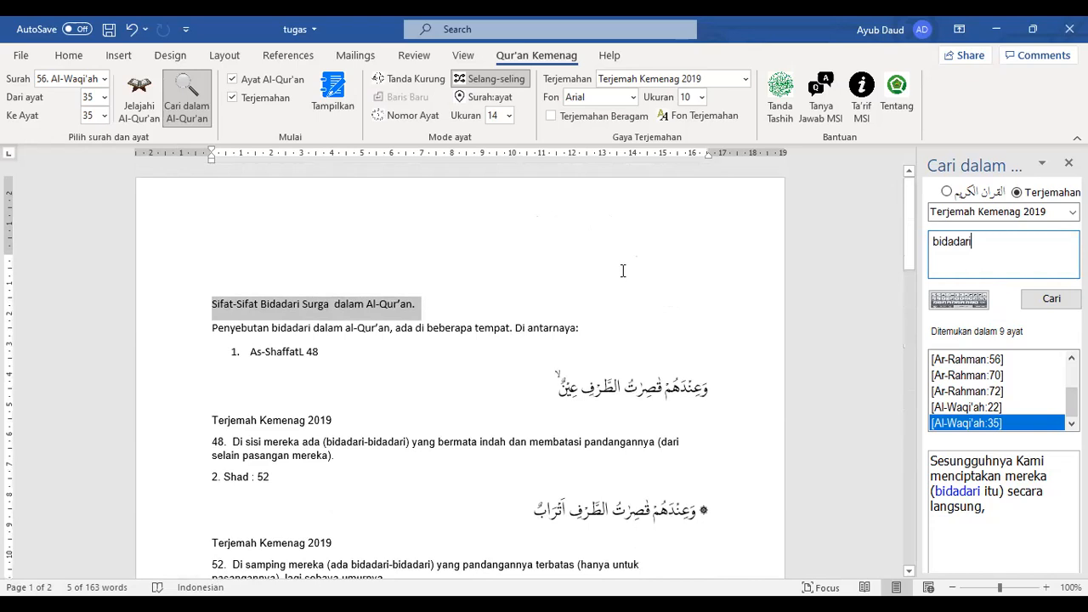
click(578, 291)
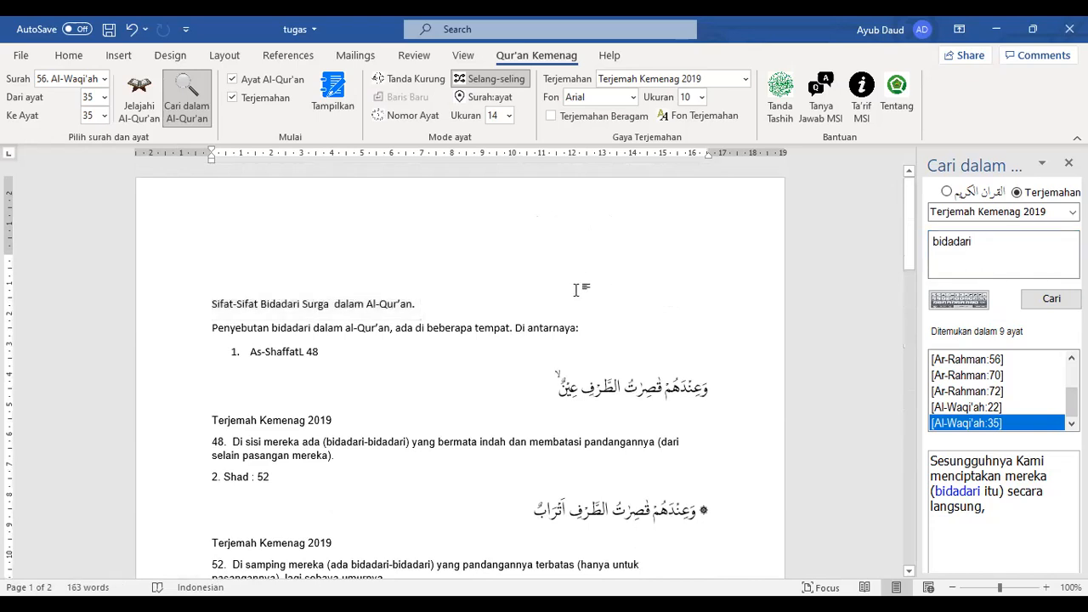